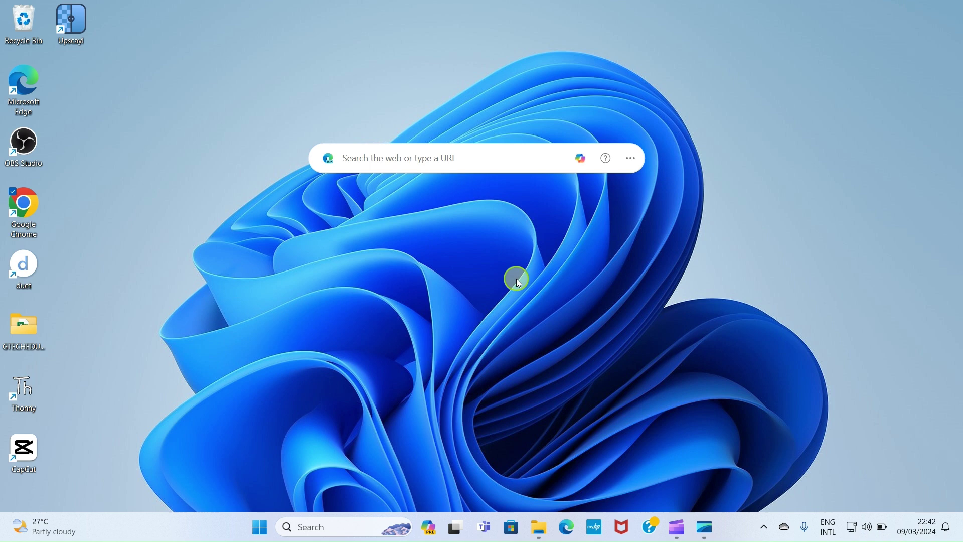
# Launch Google Chrome and open the Canva home page at canva.com.
pyautogui.doubleClick(31, 215)
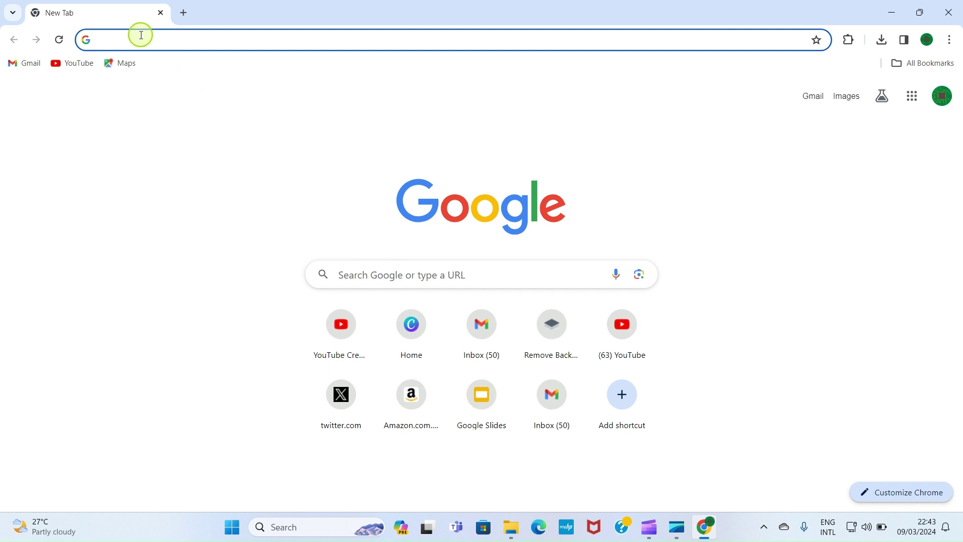
pyautogui.write('c')
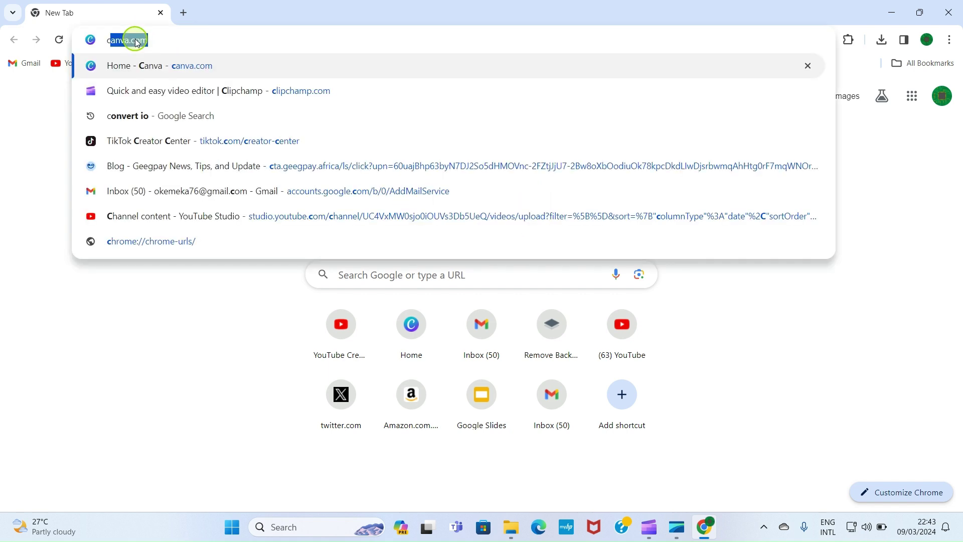
pyautogui.write('a')
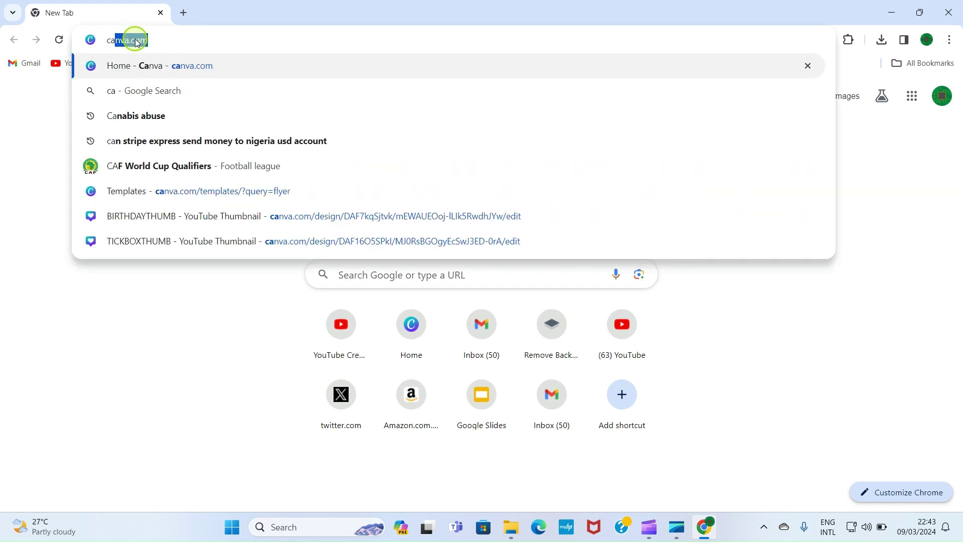
pyautogui.click(185, 68)
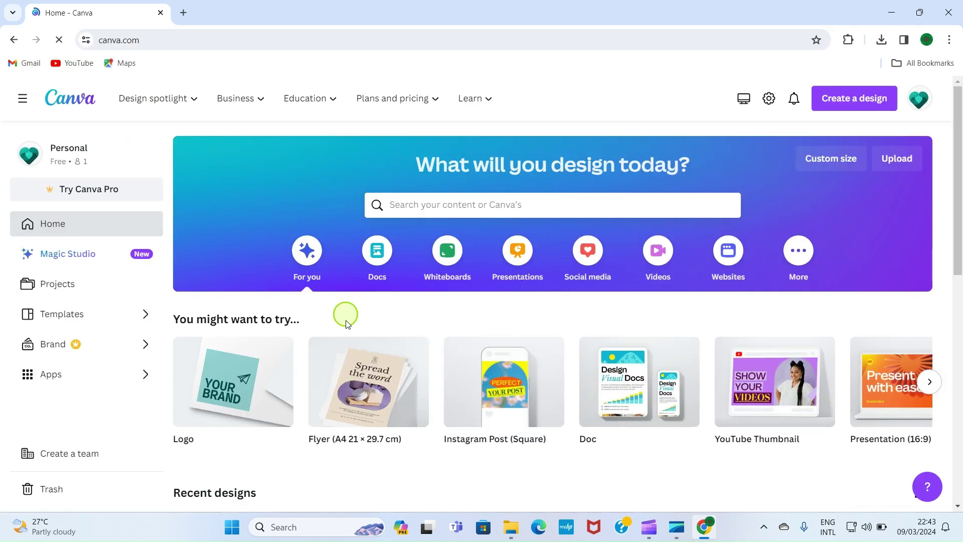
pyautogui.scroll(-3, 441, 316)
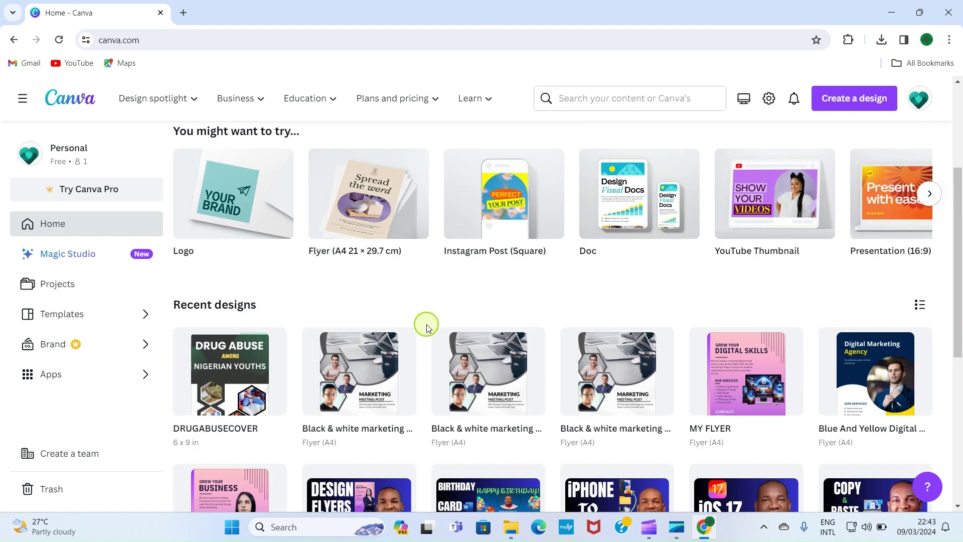
pyautogui.scroll(3, 427, 327)
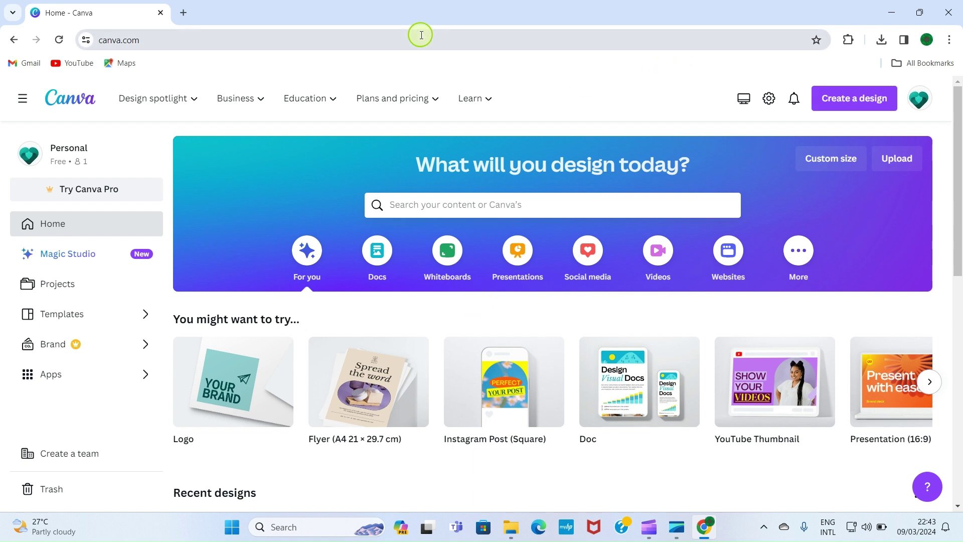
# Open canva.com in a new Incognito window.
pyautogui.click(950, 40)
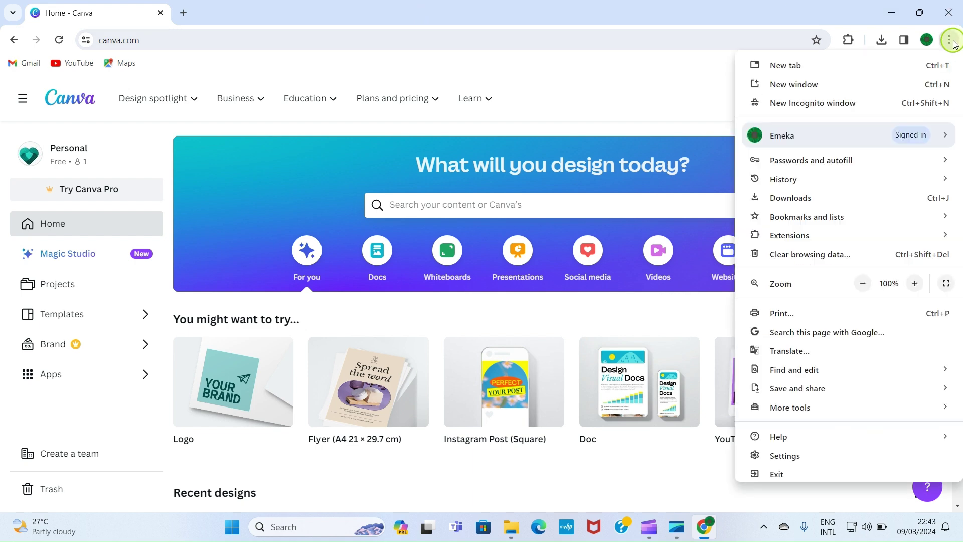
pyautogui.click(815, 105)
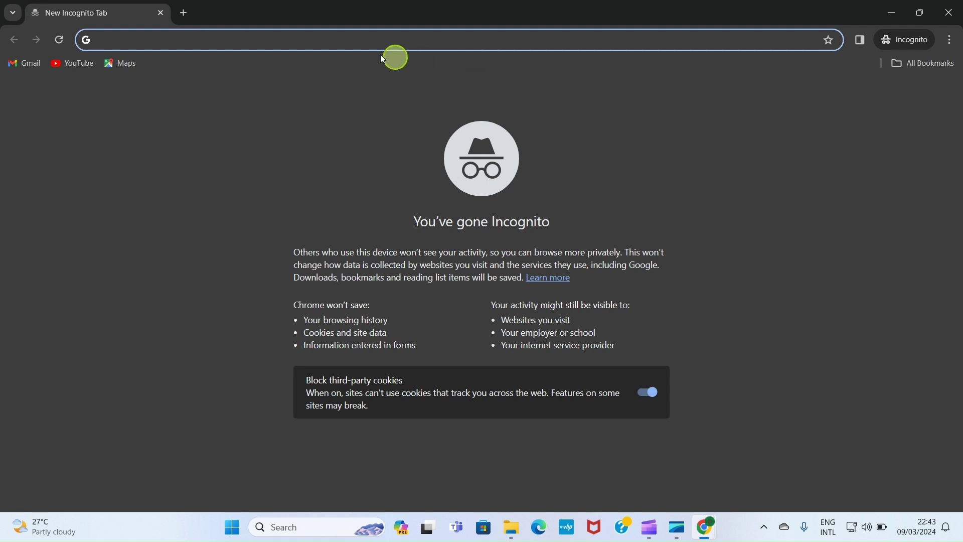
pyautogui.write('ca')
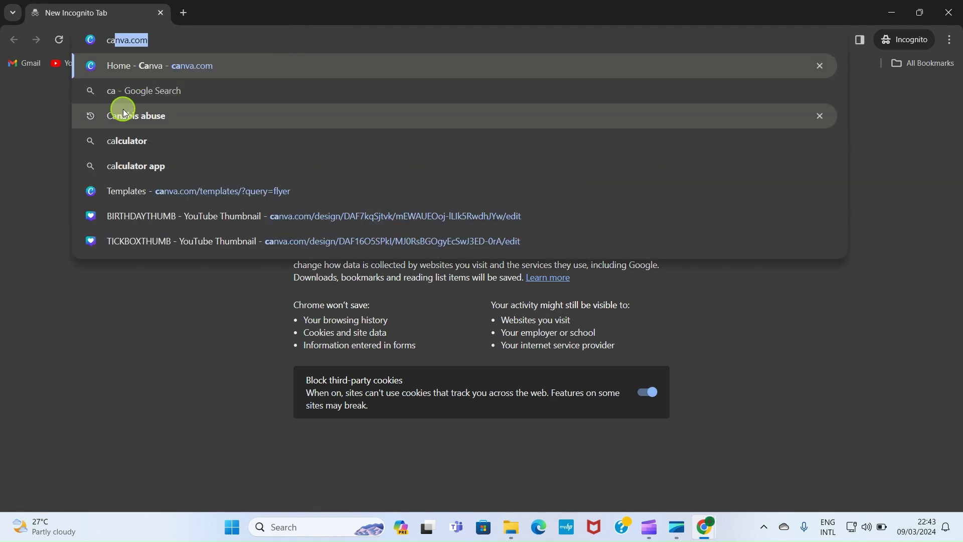
pyautogui.click(170, 70)
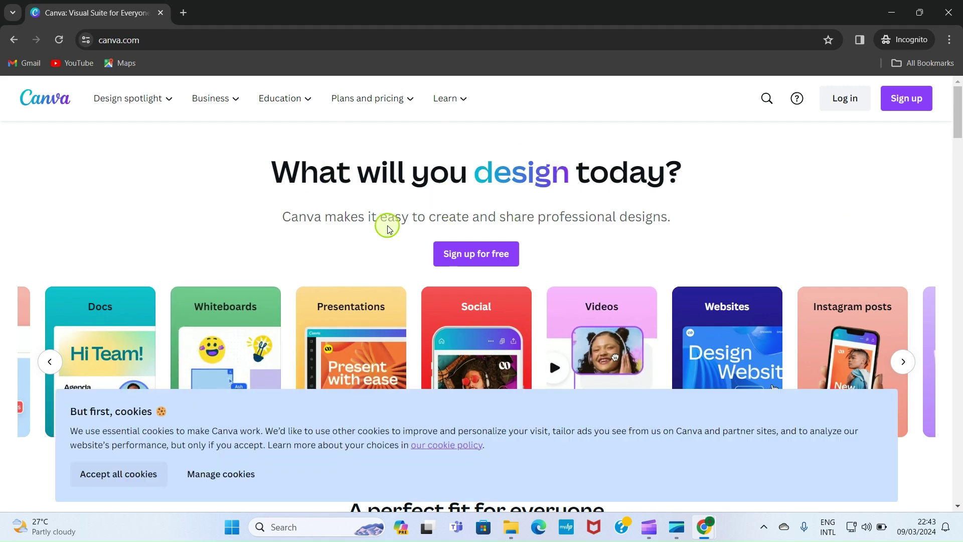
# Accept all cookies on the Canva site and start signing up for an account.
pyautogui.click(132, 474)
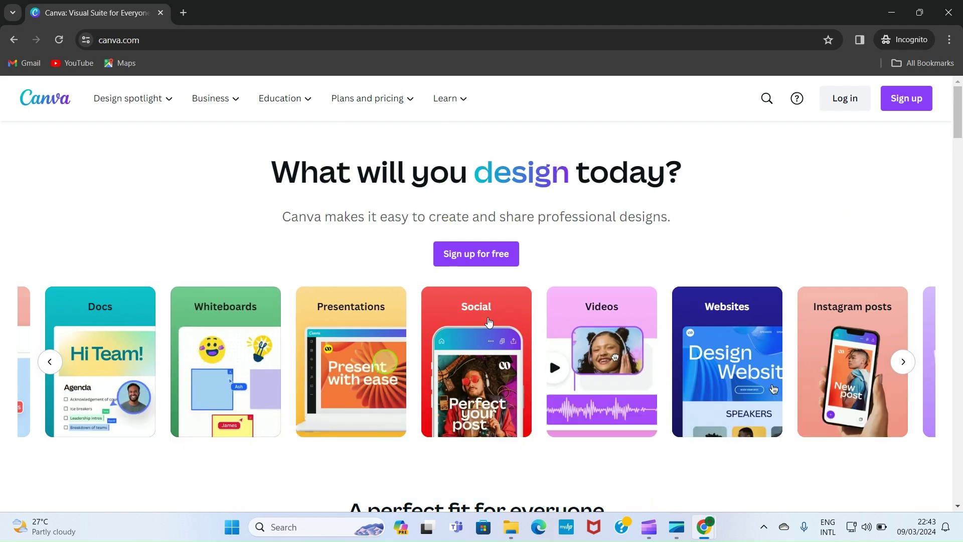
pyautogui.click(910, 107)
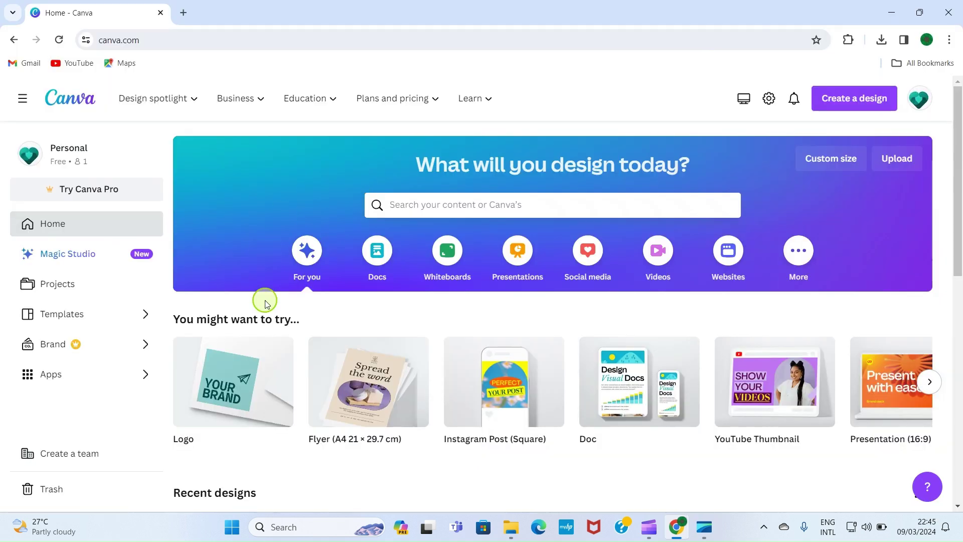
# Search Canva's templates for "logo" from the signed-in home page.
pyautogui.scroll(-1, 422, 266)
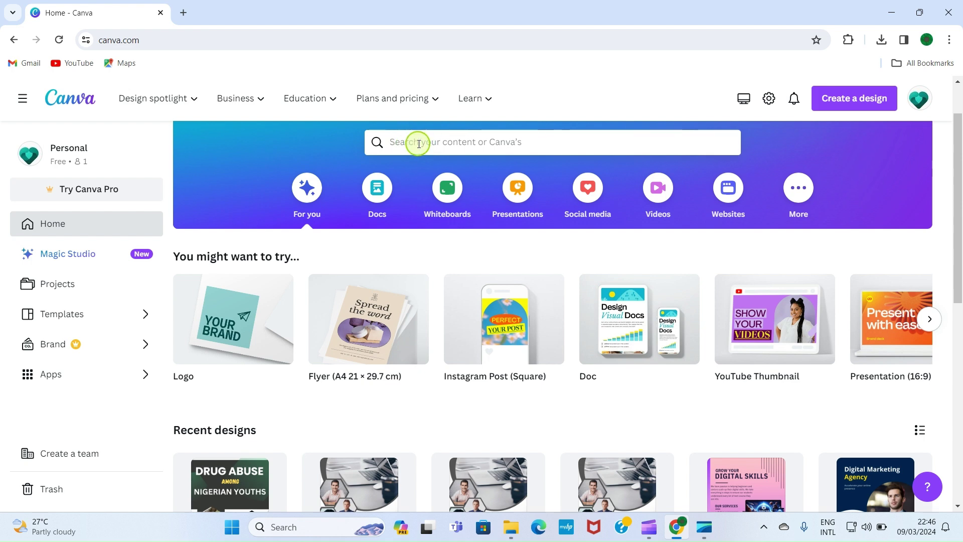
pyautogui.click(474, 138)
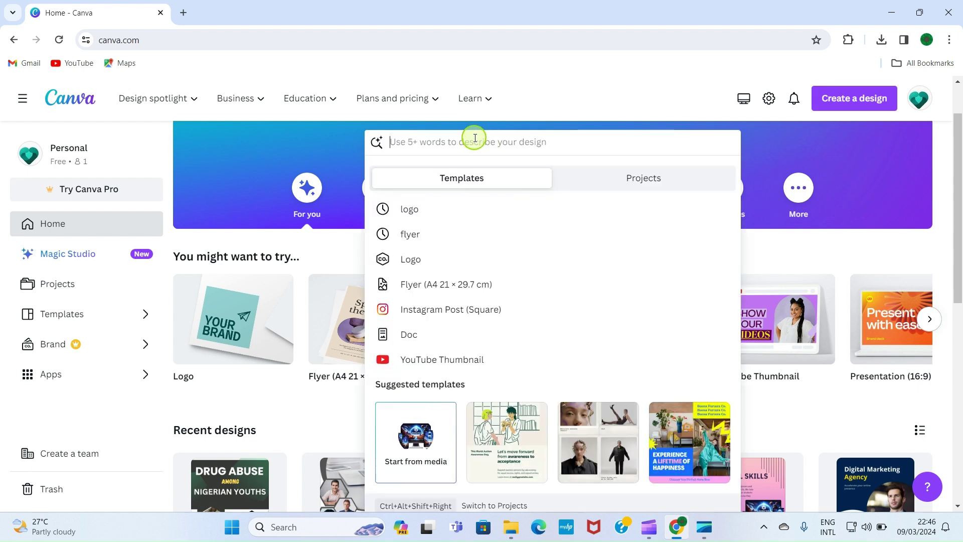
pyautogui.write('logo')
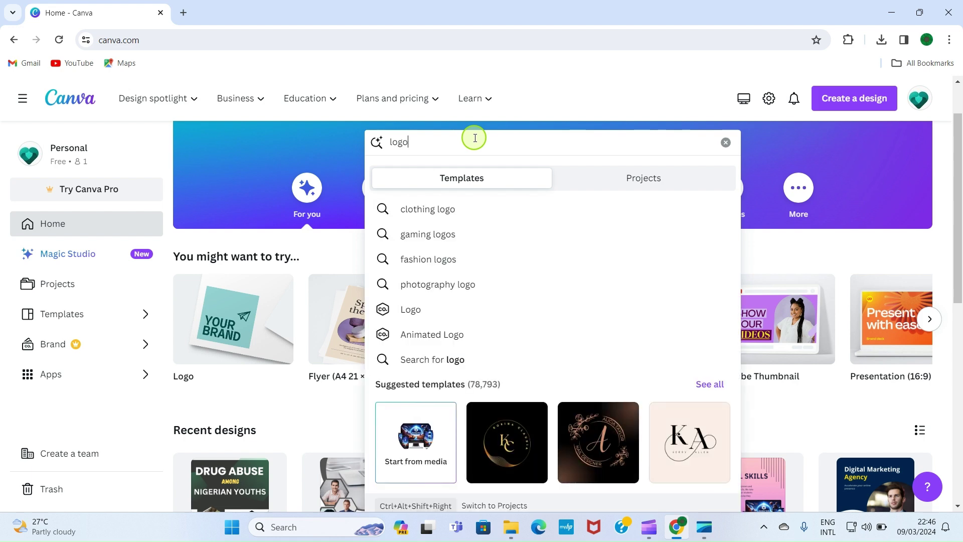
pyautogui.press('Return')
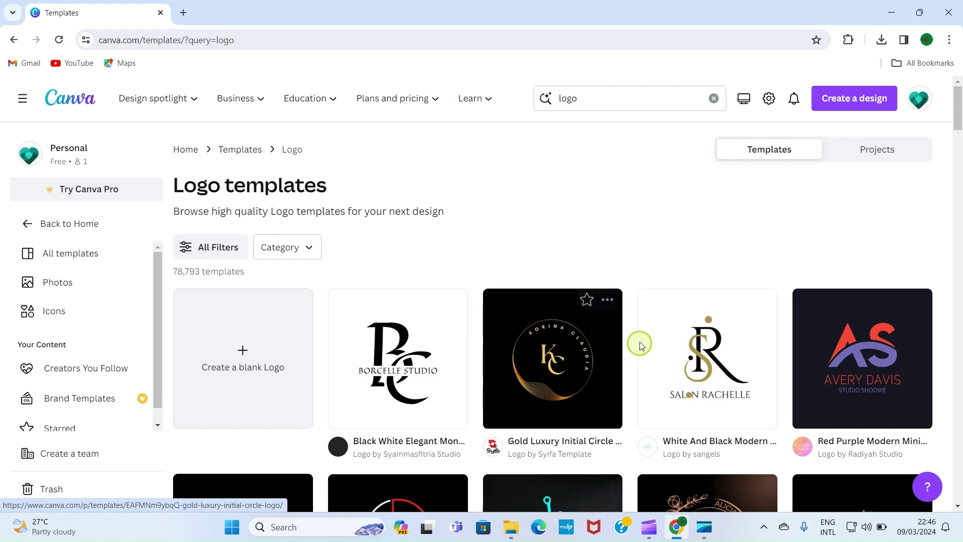
# Browse the logo template results to compare free and Pro designs and find a suitable technology logo.
pyautogui.scroll(-2, 627, 341)
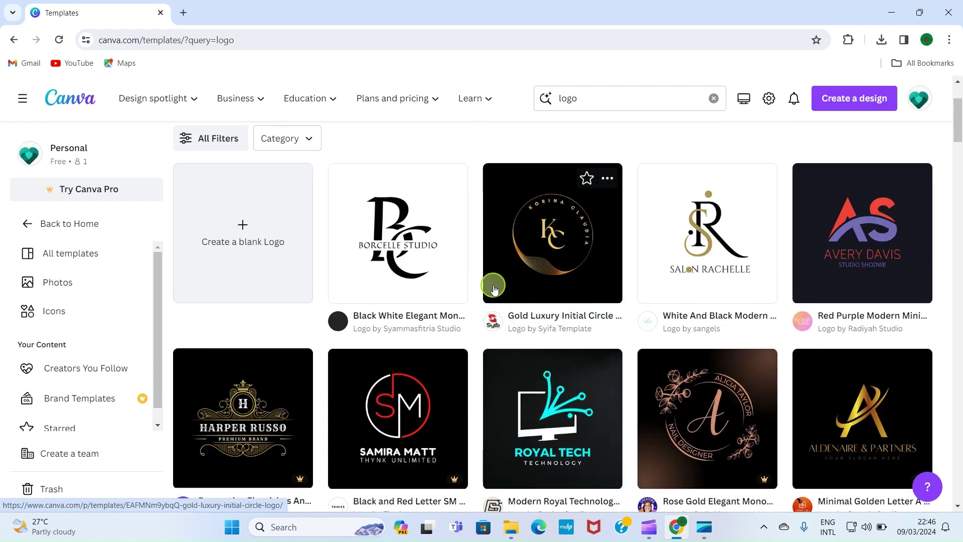
pyautogui.scroll(-4, 492, 291)
pyautogui.scroll(2, 482, 292)
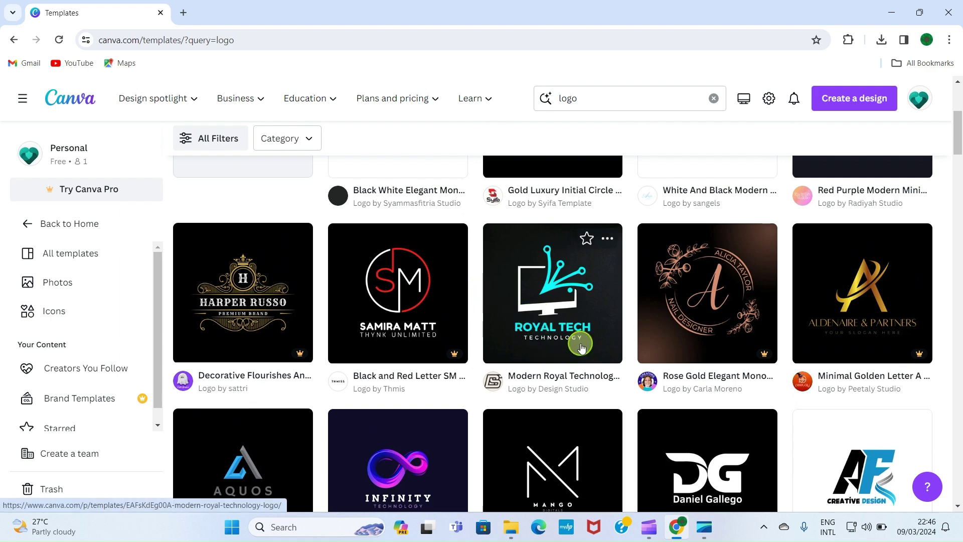
pyautogui.scroll(-2, 582, 347)
pyautogui.scroll(-6, 565, 341)
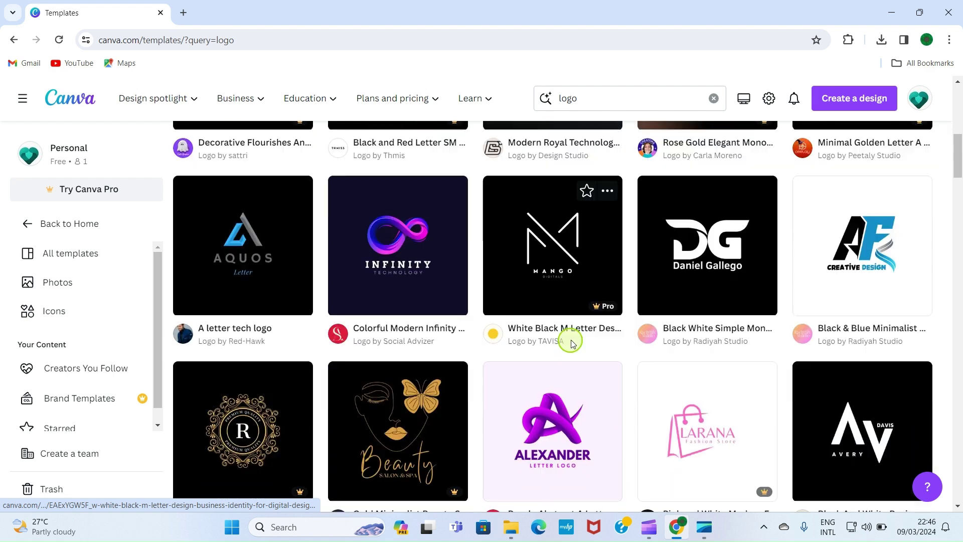
pyautogui.scroll(2, 570, 355)
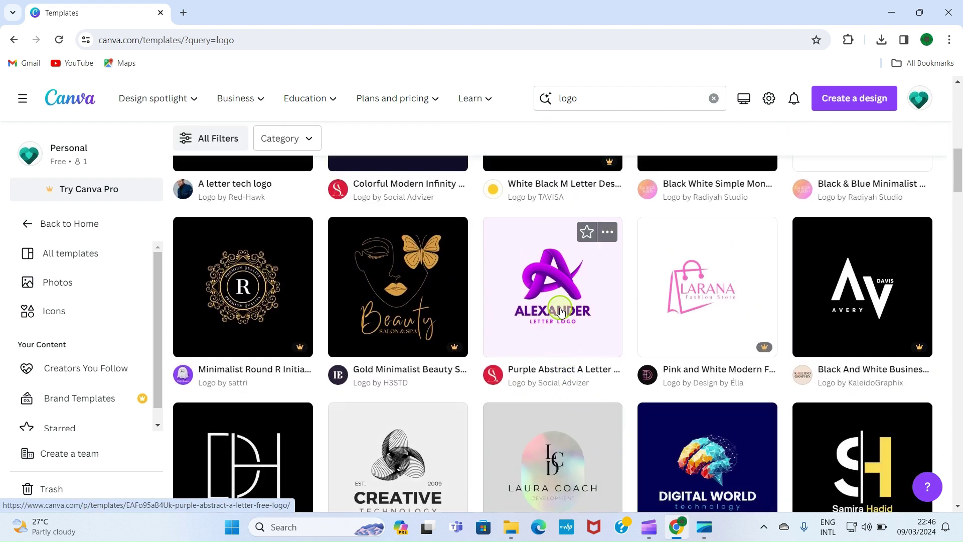
pyautogui.scroll(-8, 557, 316)
pyautogui.scroll(-7, 551, 324)
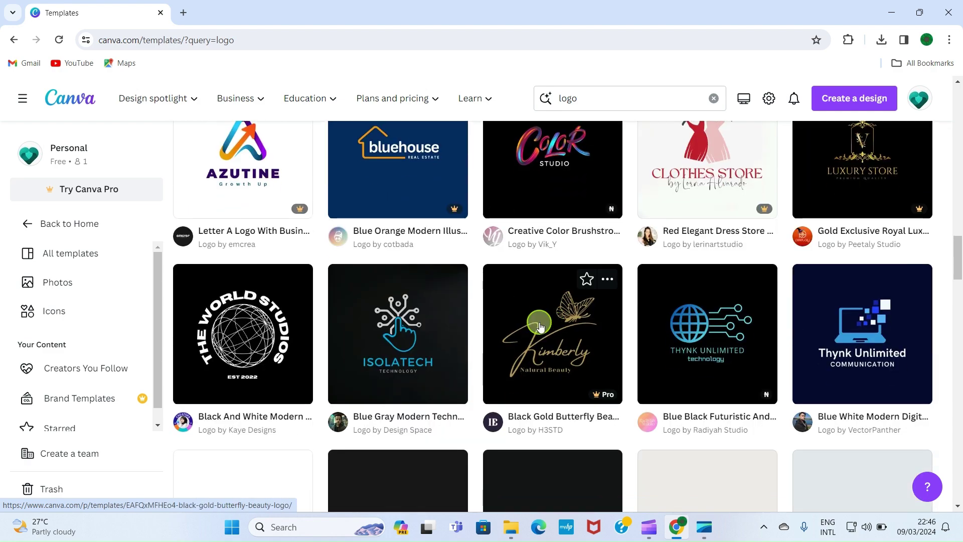
pyautogui.scroll(-3, 516, 344)
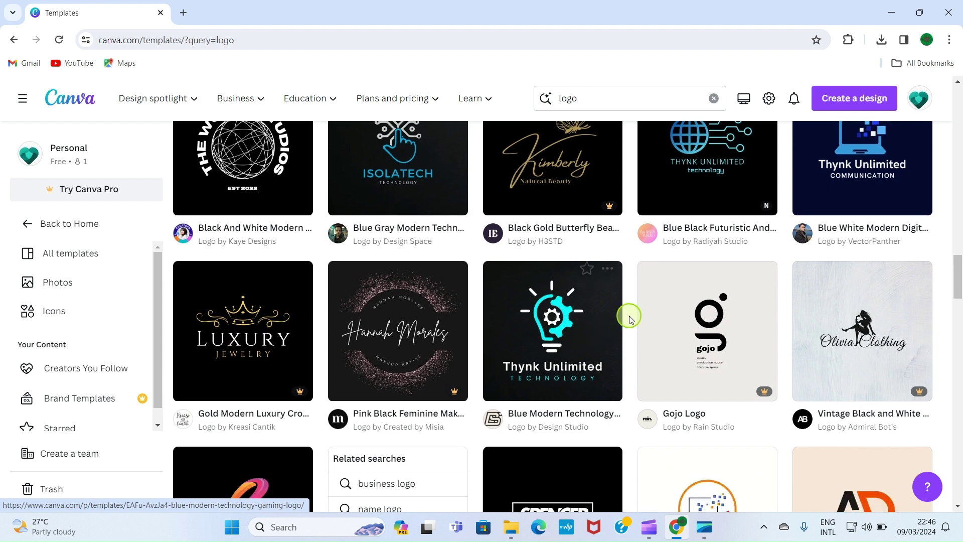
pyautogui.scroll(-8, 601, 317)
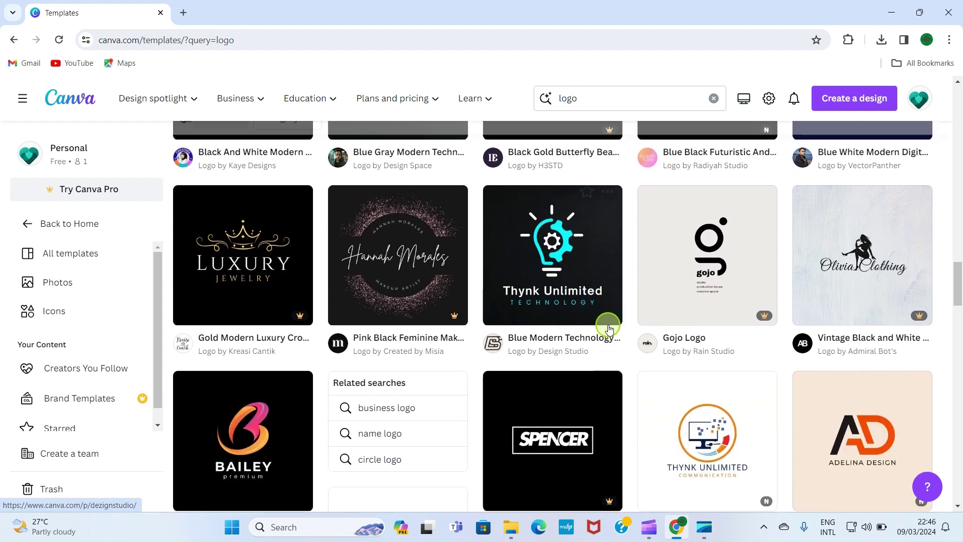
pyautogui.scroll(-3, 540, 326)
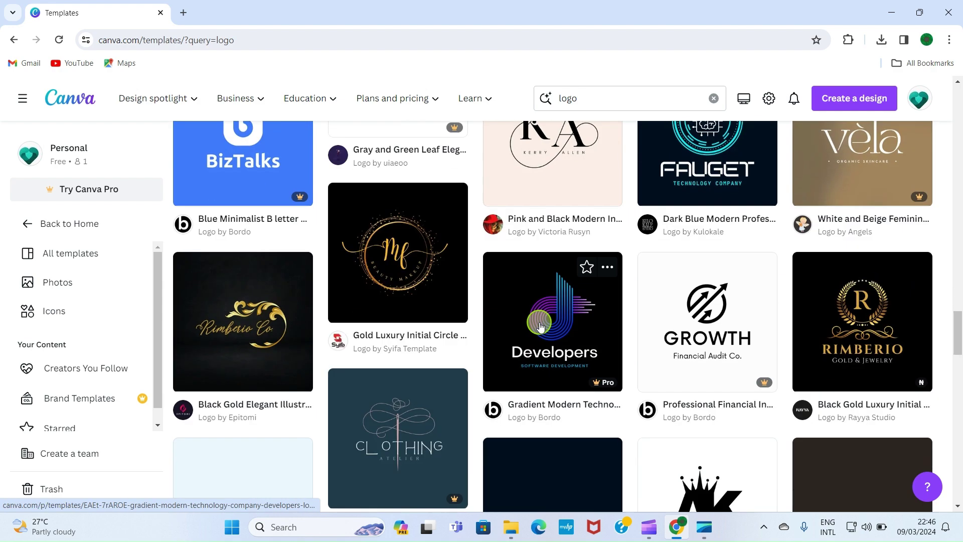
pyautogui.scroll(-5, 441, 291)
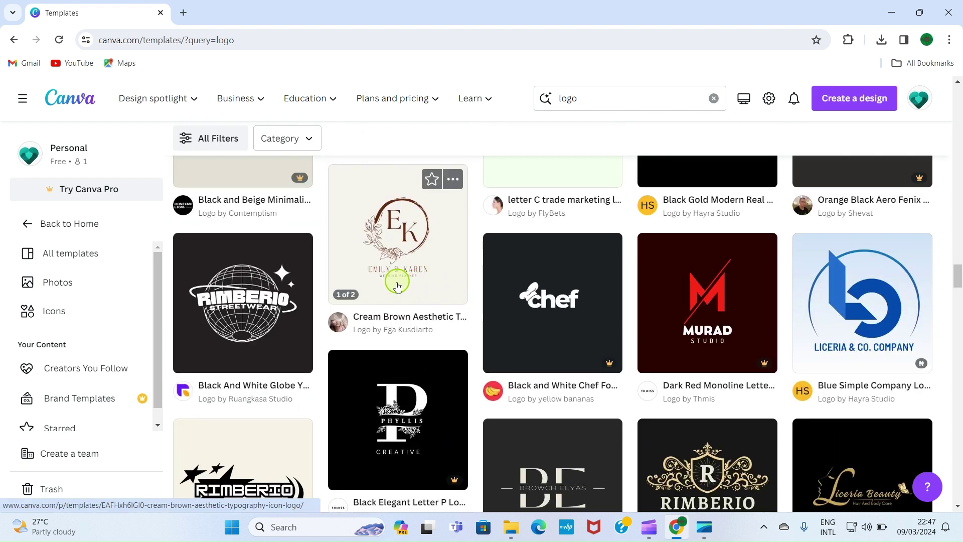
pyautogui.scroll(1, 446, 296)
pyautogui.scroll(2, 445, 297)
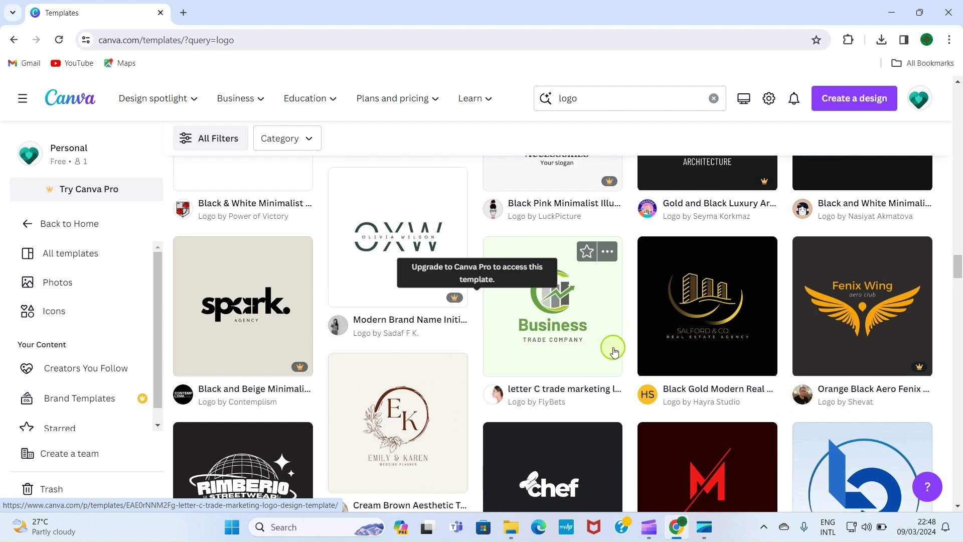
pyautogui.scroll(3, 587, 338)
pyautogui.scroll(2, 535, 348)
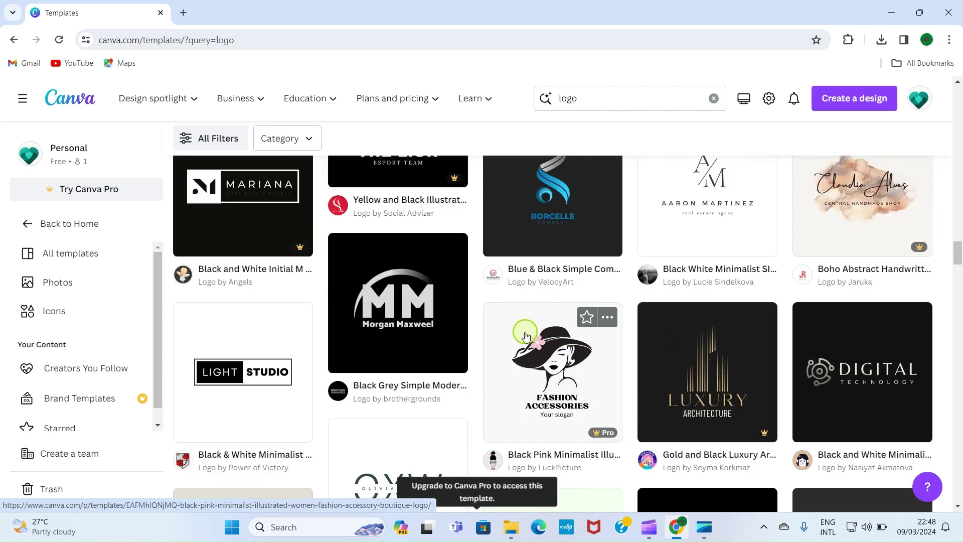
pyautogui.scroll(4, 465, 326)
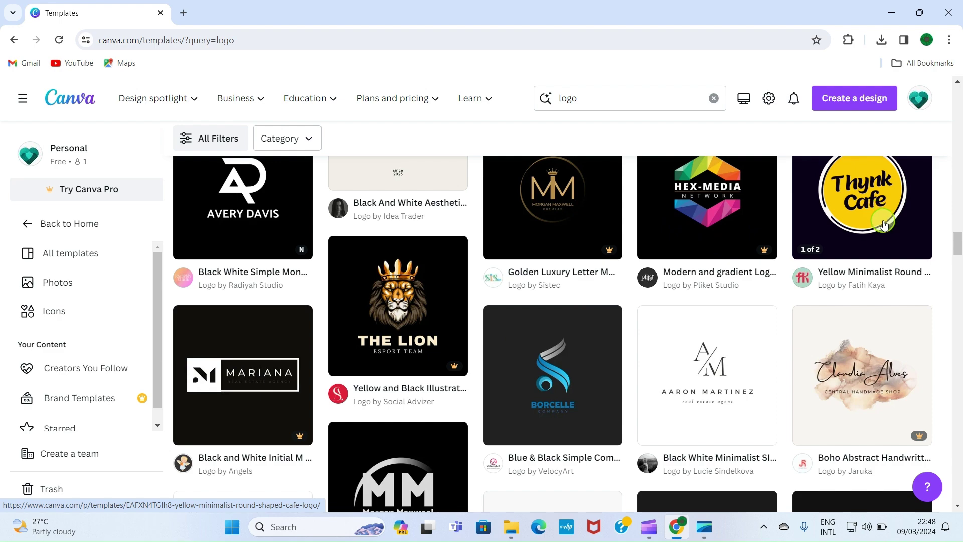
pyautogui.scroll(1, 818, 316)
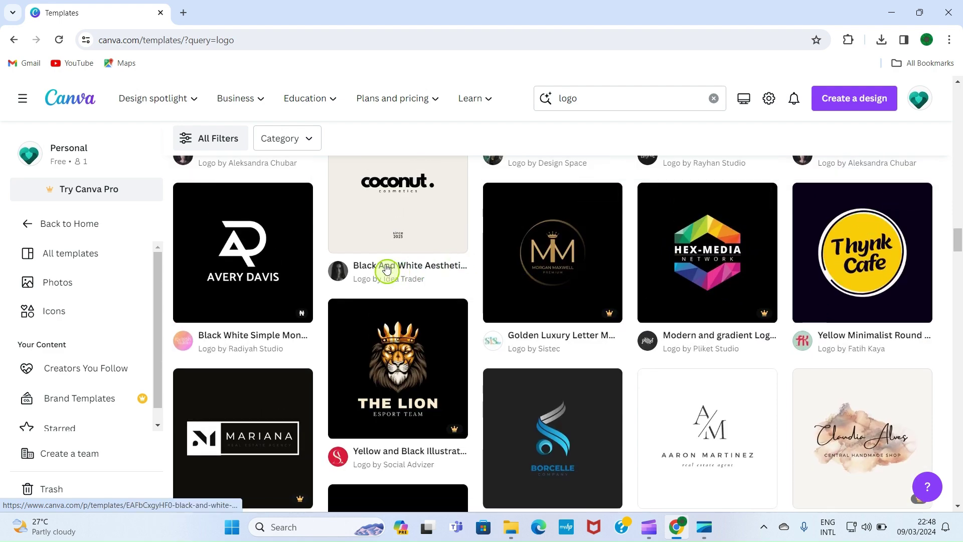
pyautogui.scroll(-8, 502, 313)
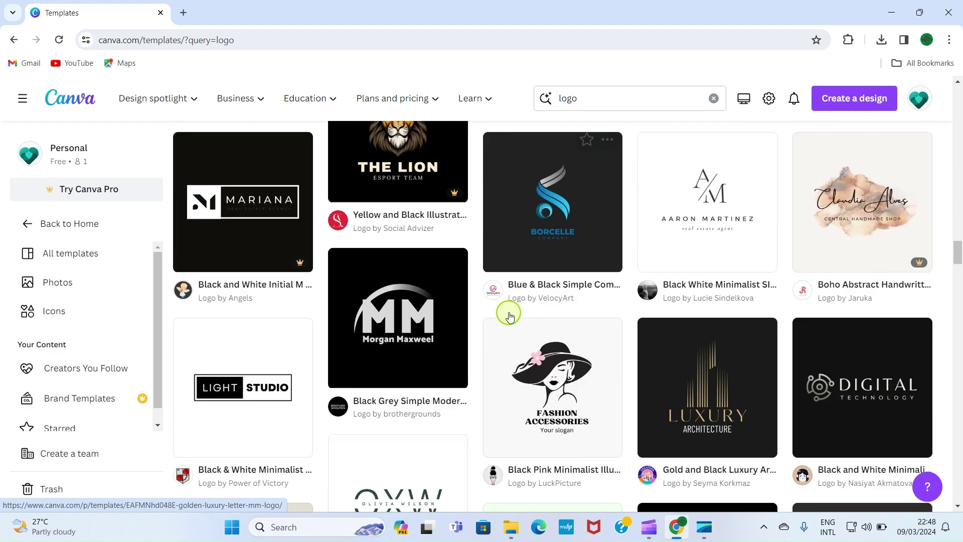
pyautogui.scroll(-10, 564, 342)
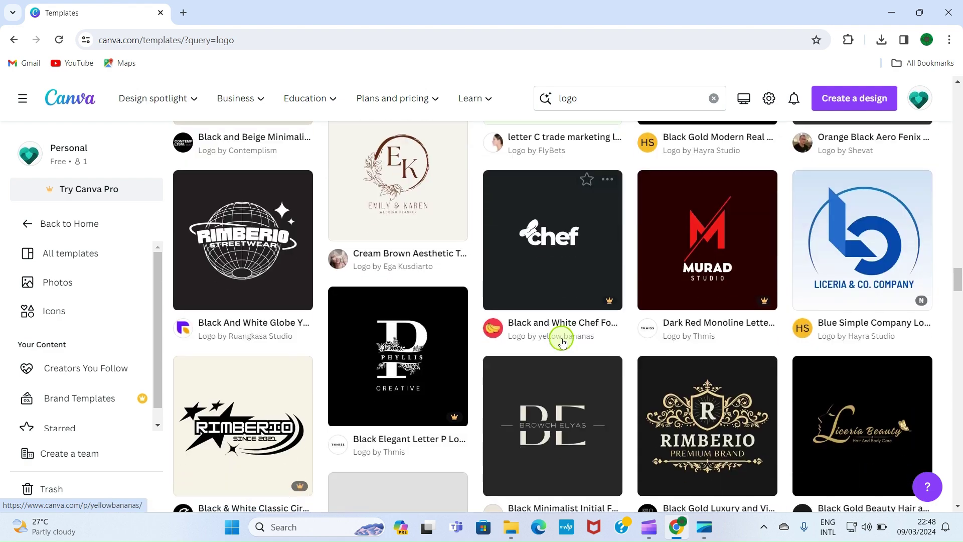
pyautogui.scroll(-2, 563, 345)
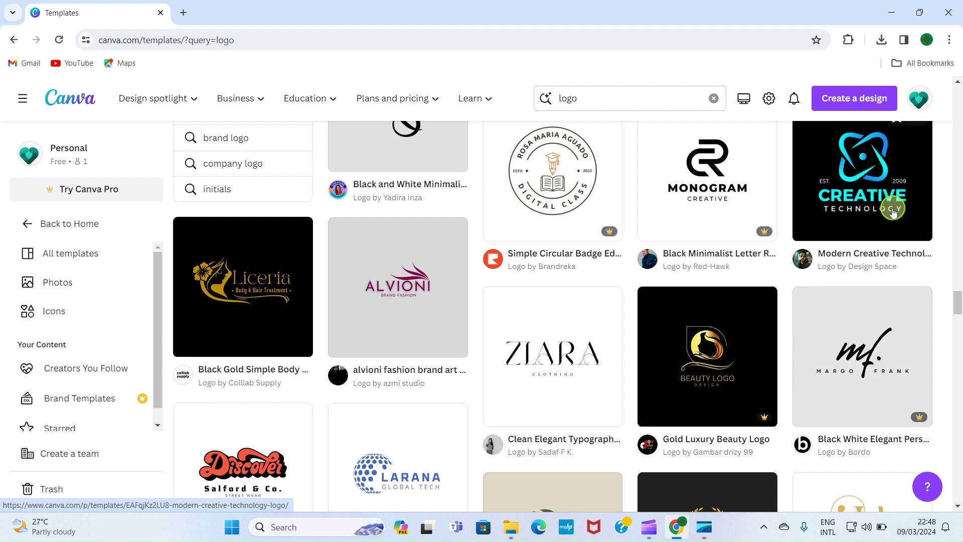
# Open the preview of the Modern Creative Technology Logo template and look through the similar templates under it.
pyautogui.click(867, 196)
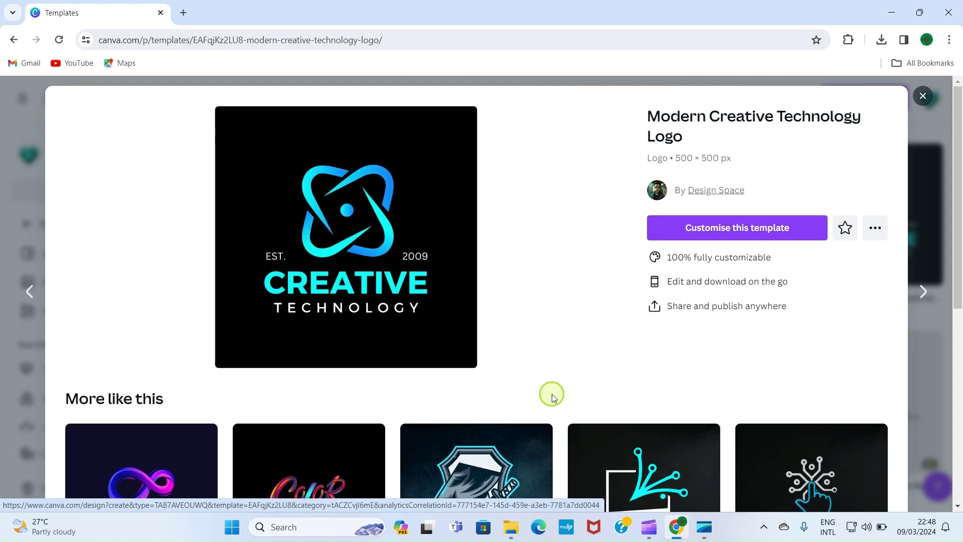
pyautogui.scroll(-5, 551, 396)
pyautogui.scroll(-3, 570, 377)
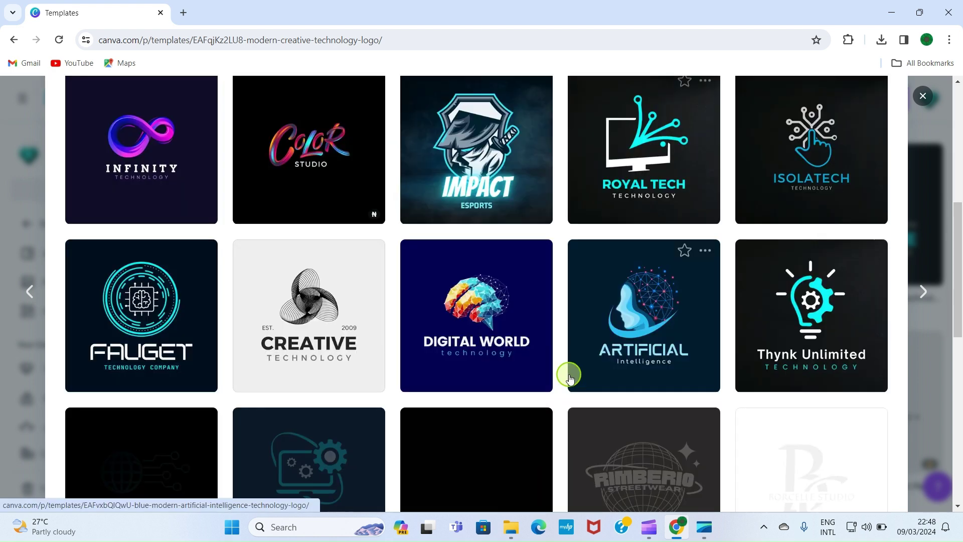
pyautogui.scroll(-5, 569, 377)
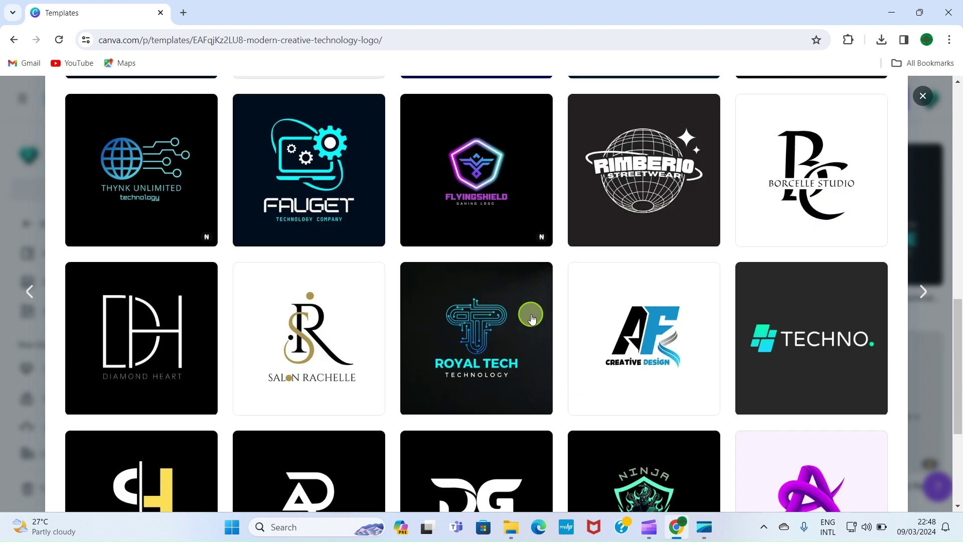
# Return to the Modern Creative Technology Logo preview and open that template for customising in the editor.
pyautogui.moveTo(532, 236)
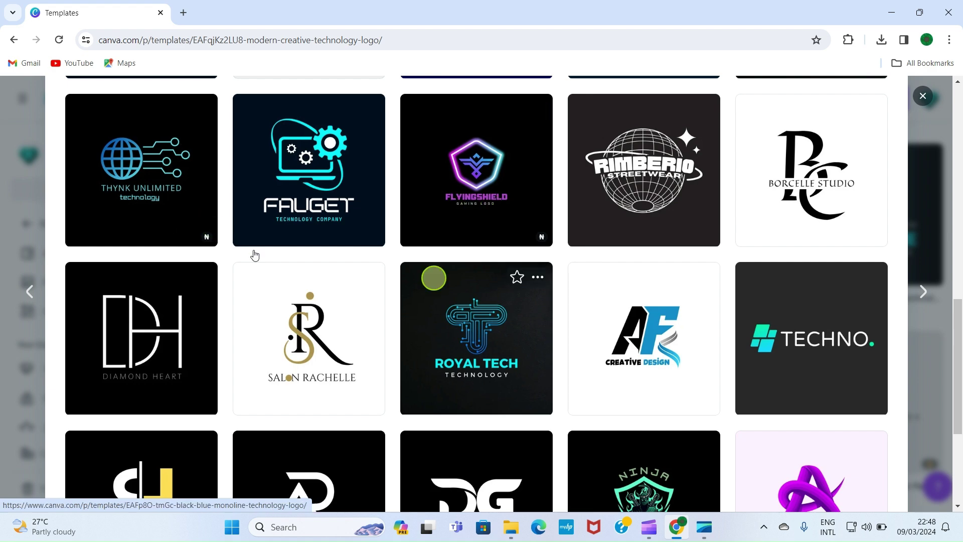
pyautogui.scroll(4, 434, 282)
pyautogui.scroll(3, 434, 282)
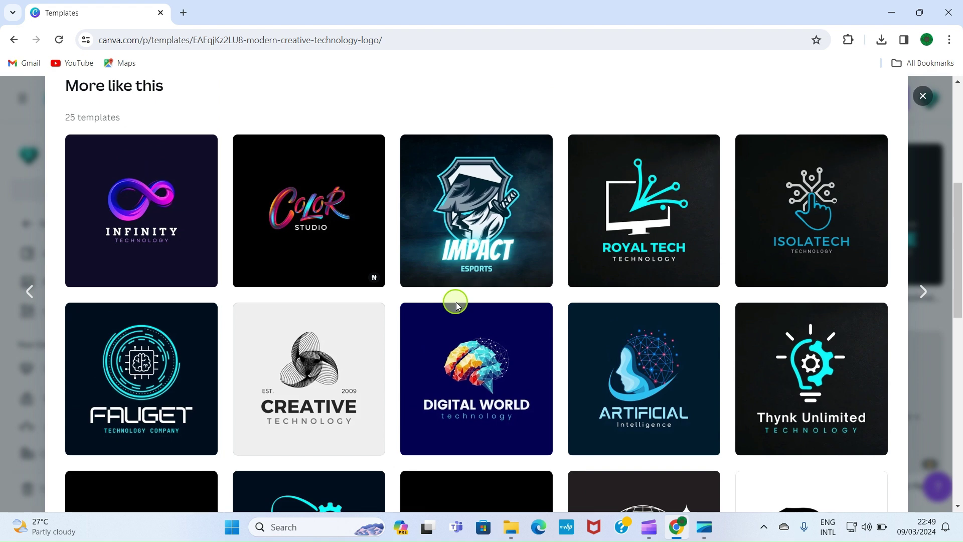
pyautogui.scroll(5, 564, 307)
pyautogui.scroll(2, 565, 310)
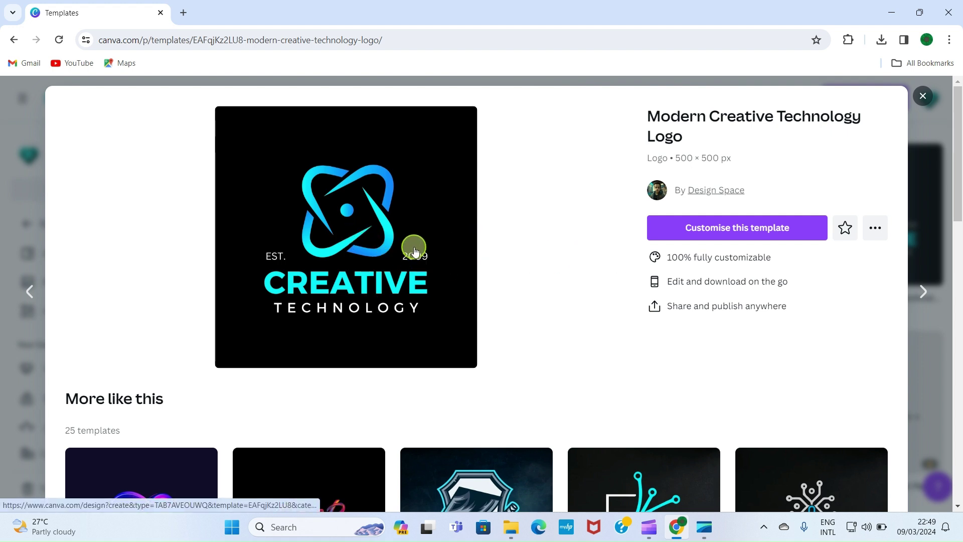
pyautogui.click(744, 232)
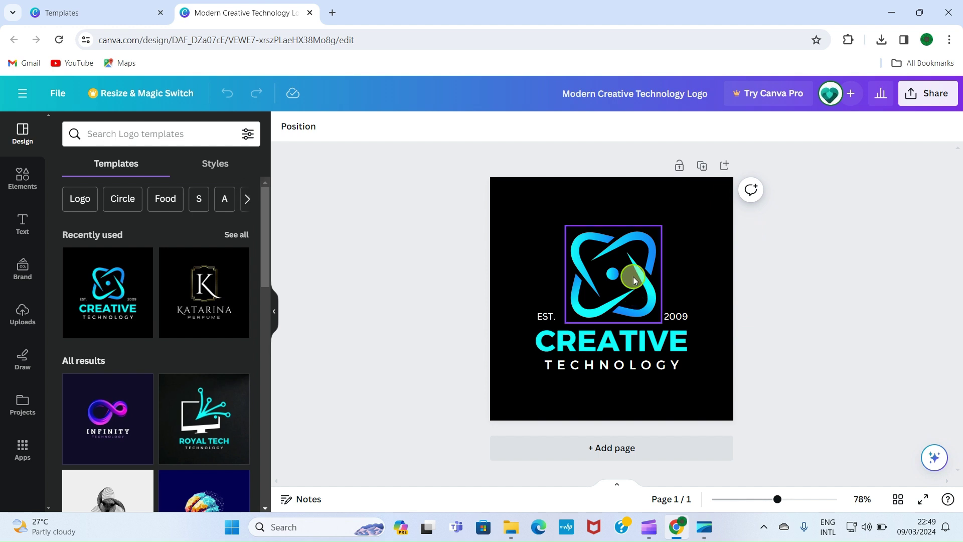
# Delete the "EST." and "2009" texts and the blue atom graphic from the logo design.
pyautogui.click(549, 317)
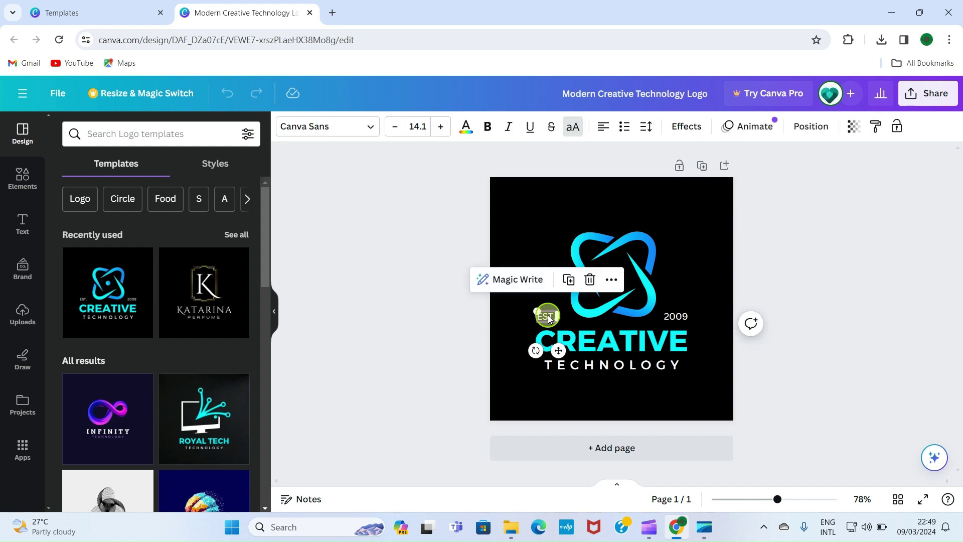
pyautogui.click(677, 317)
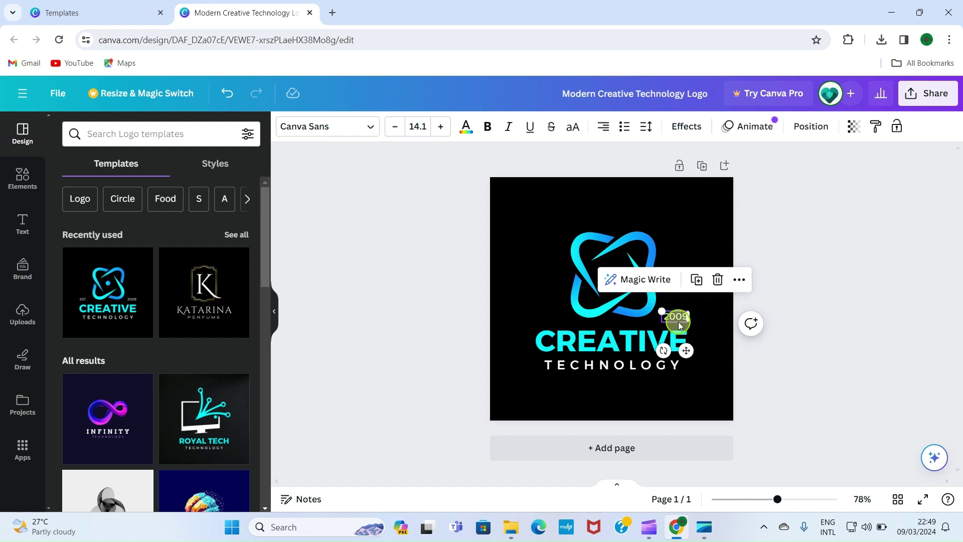
pyautogui.doubleClick(680, 317)
pyautogui.press('Delete')
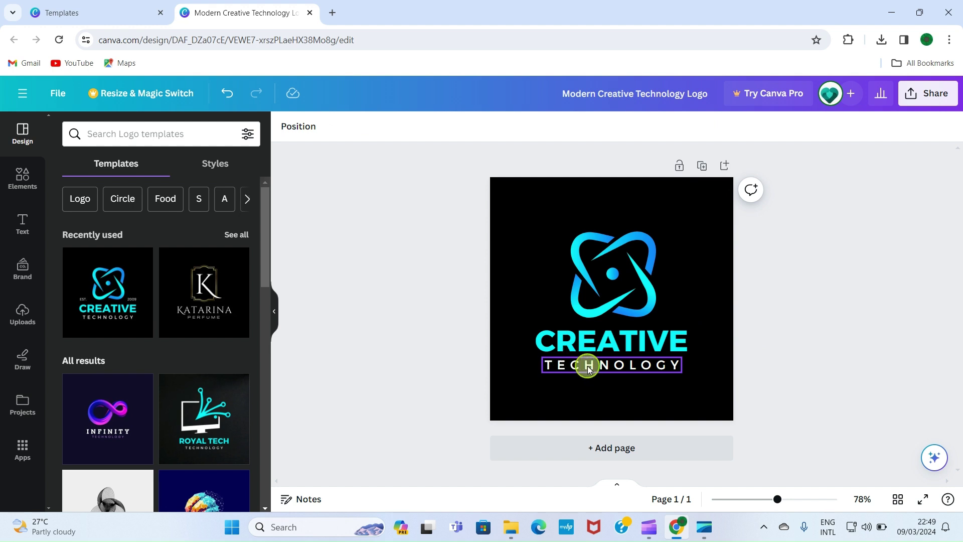
pyautogui.click(620, 275)
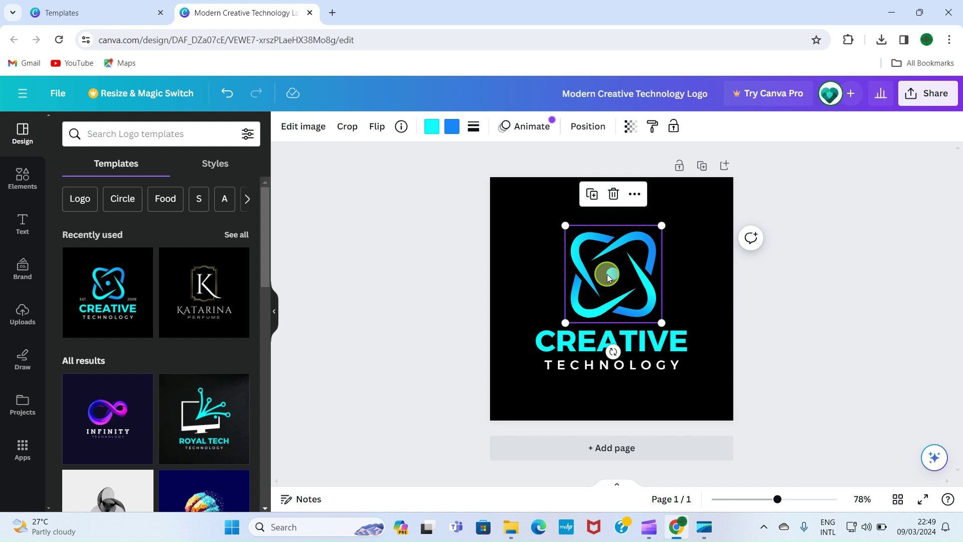
pyautogui.click(614, 195)
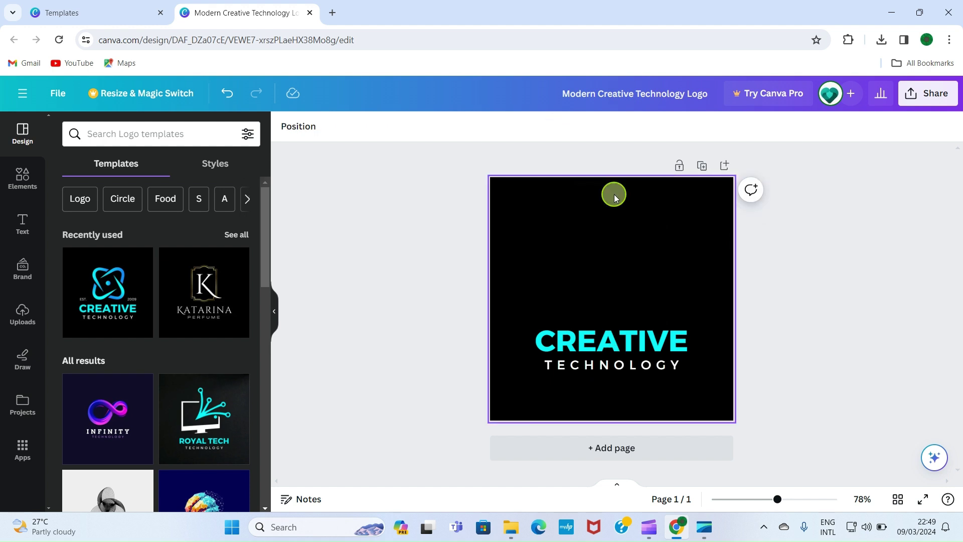
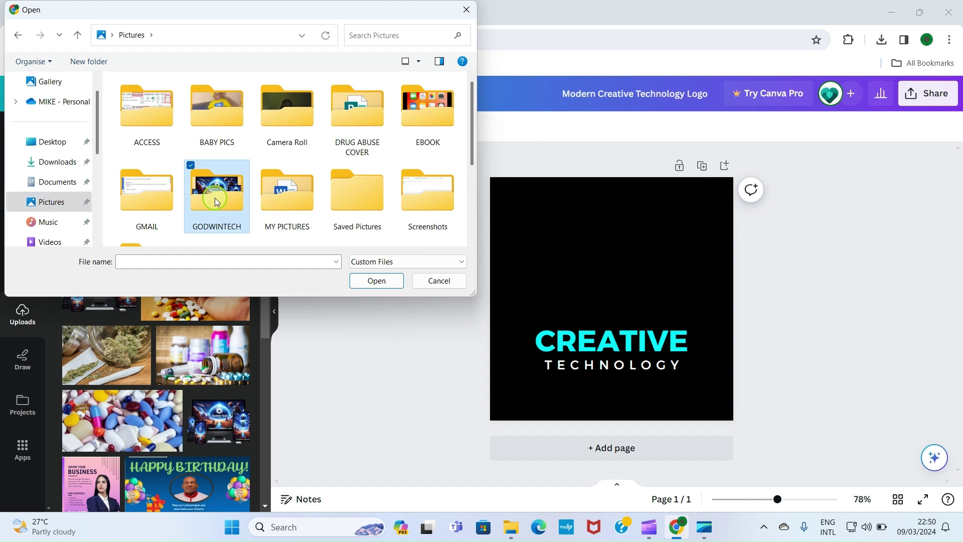
# Upload GTECHCOVER-removebg-preview from the GODWINTECH folder in Pictures and add the image to the logo page.
pyautogui.doubleClick(215, 197)
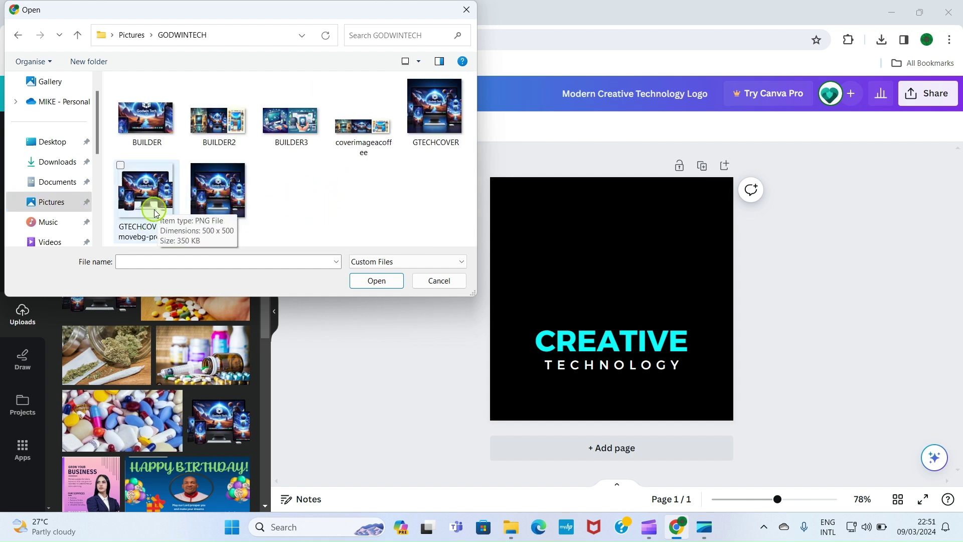
pyautogui.doubleClick(140, 197)
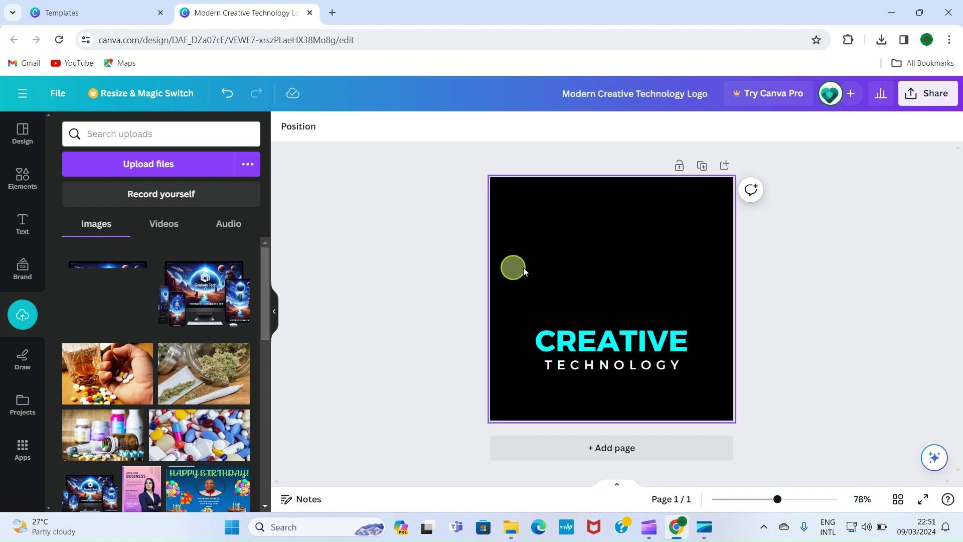
pyautogui.click(99, 298)
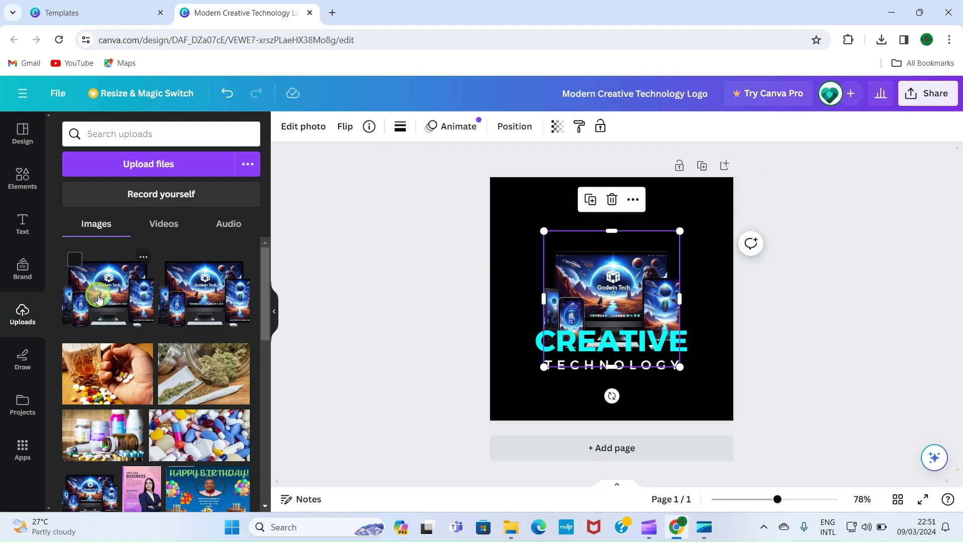
# Shrink the added device image and centre it in the upper part of the page, above the CREATIVE text.
pyautogui.moveTo(617, 280); pyautogui.dragTo(617, 232)
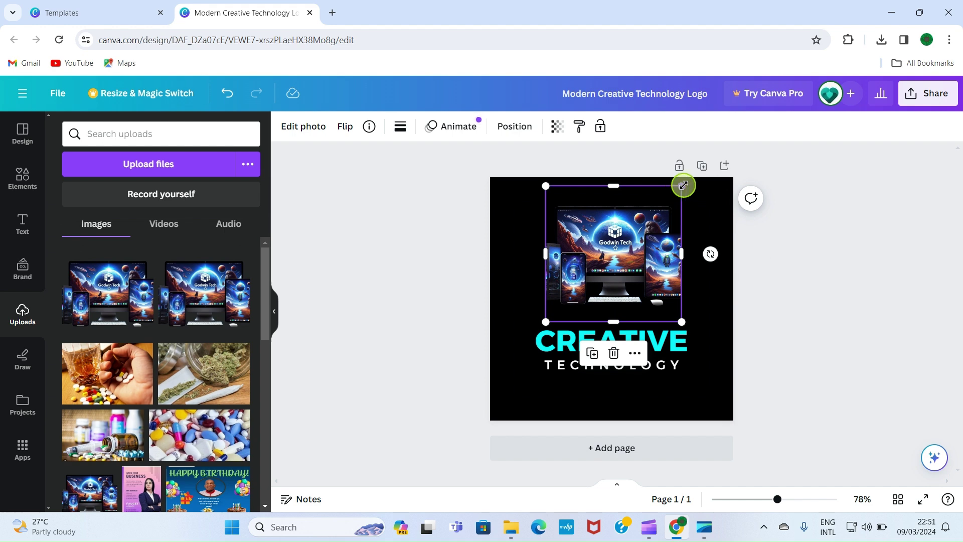
pyautogui.moveTo(683, 185); pyautogui.dragTo(659, 208)
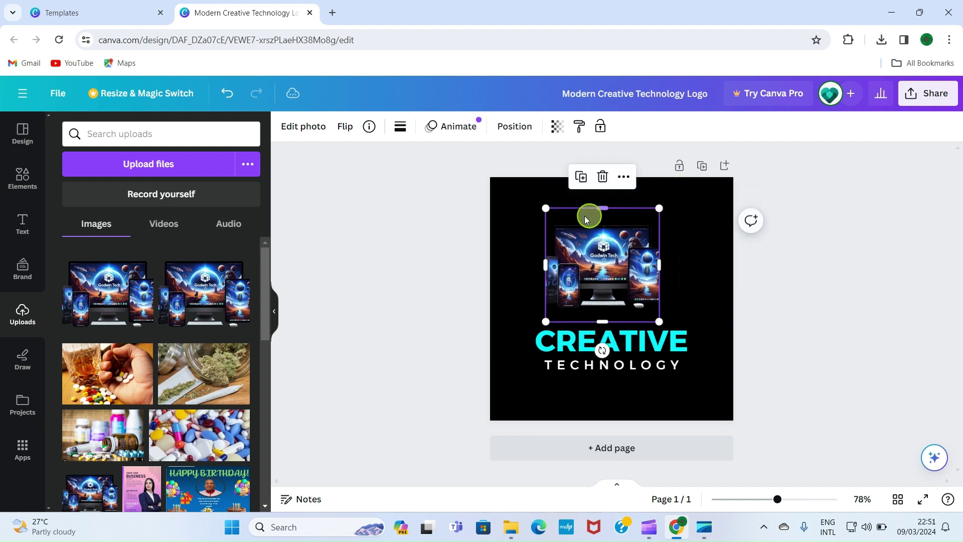
pyautogui.moveTo(547, 208); pyautogui.dragTo(564, 226)
pyautogui.moveTo(611, 281); pyautogui.dragTo(611, 258)
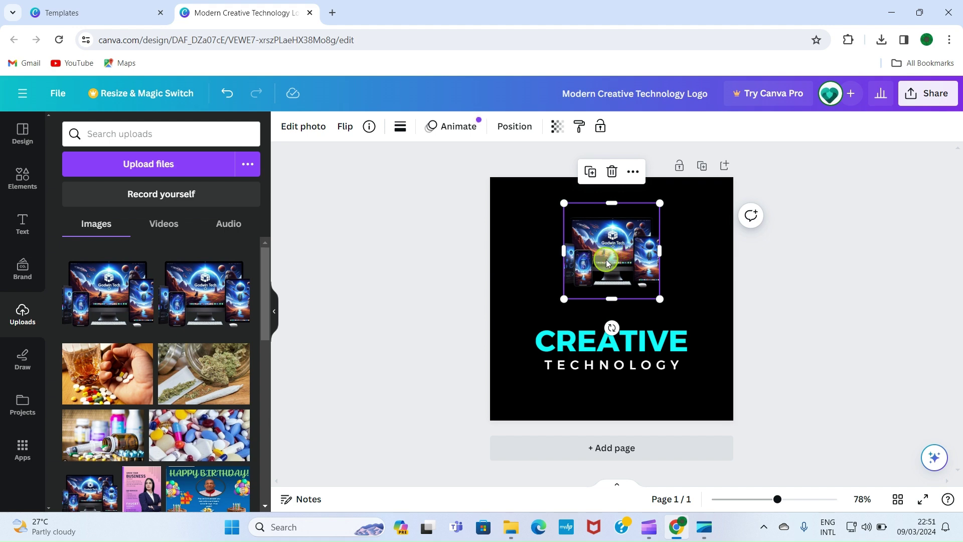
pyautogui.click(702, 266)
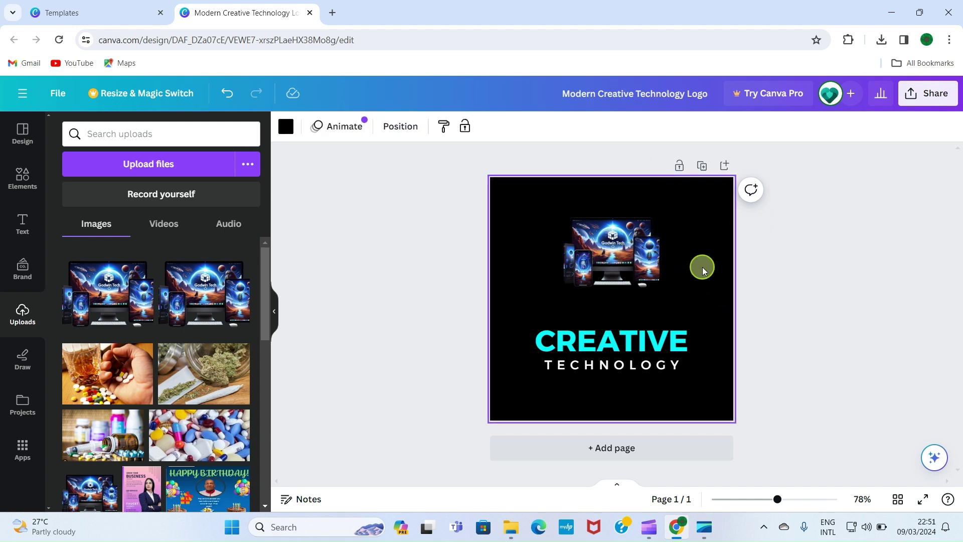
# Open the remove.bg website in a new browser tab to view its background removal tool.
pyautogui.click(616, 266)
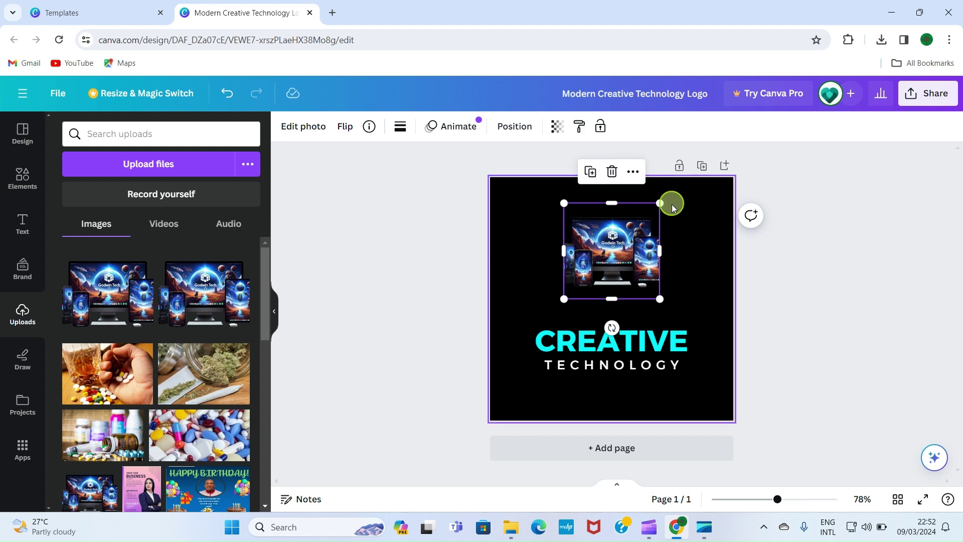
pyautogui.click(334, 11)
pyautogui.click(327, 39)
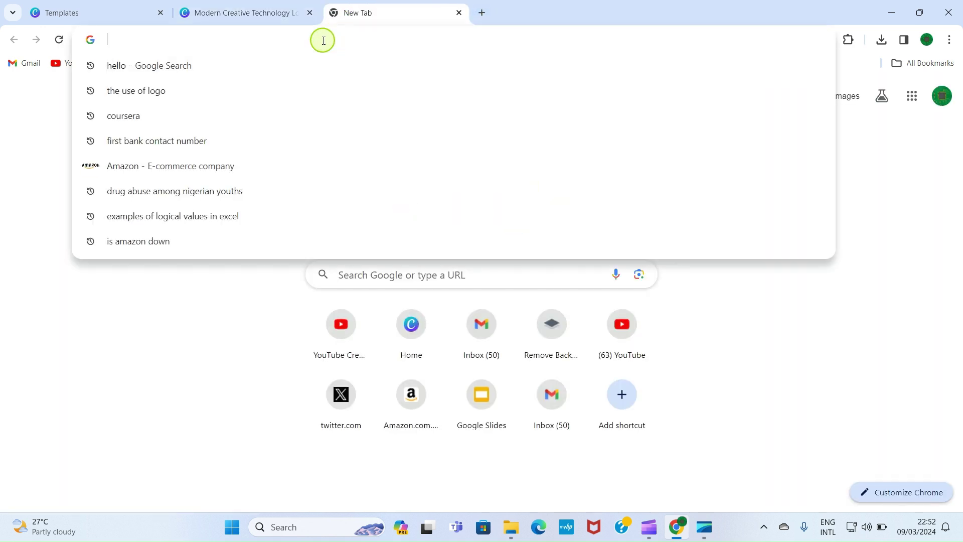
pyautogui.write('remove.bg')
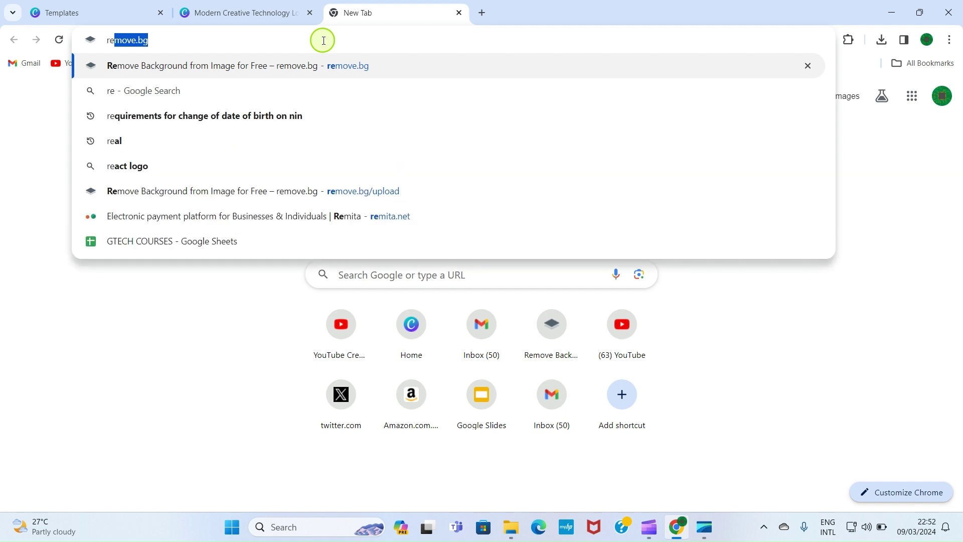
pyautogui.click(301, 66)
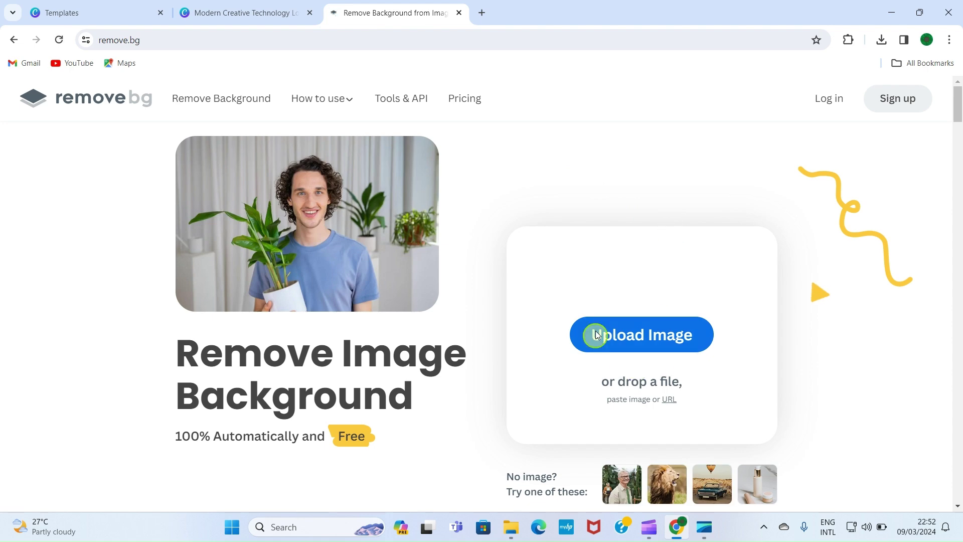
pyautogui.click(597, 335)
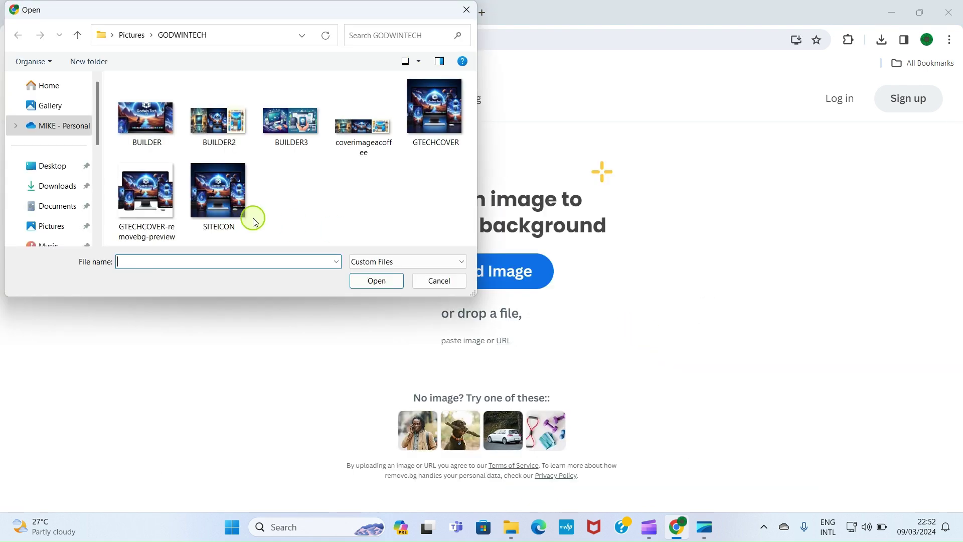
pyautogui.click(47, 225)
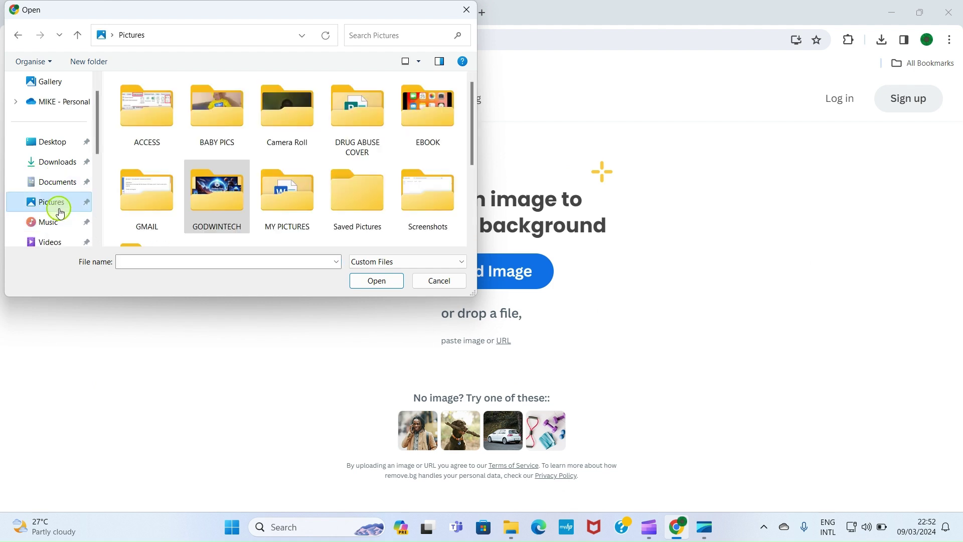
pyautogui.click(308, 125)
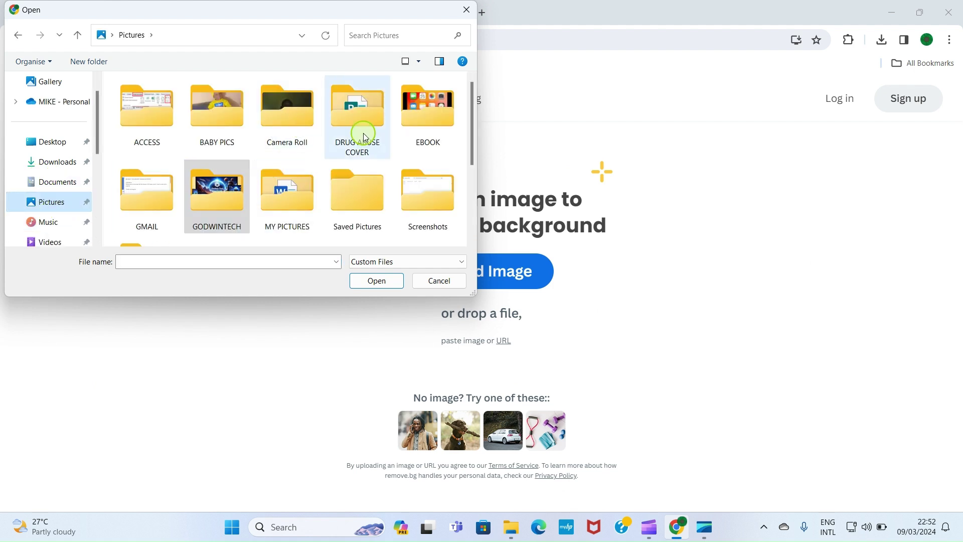
pyautogui.doubleClick(303, 133)
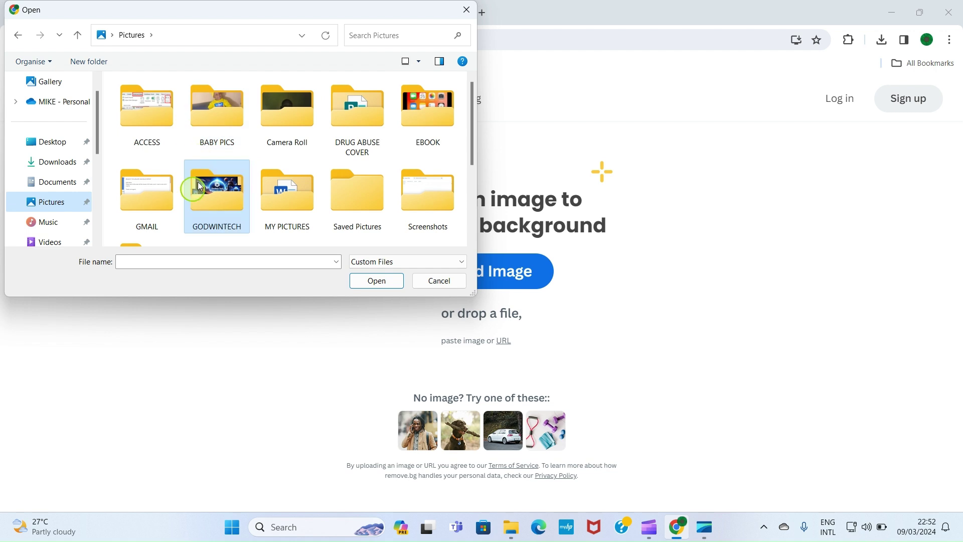
pyautogui.click(374, 145)
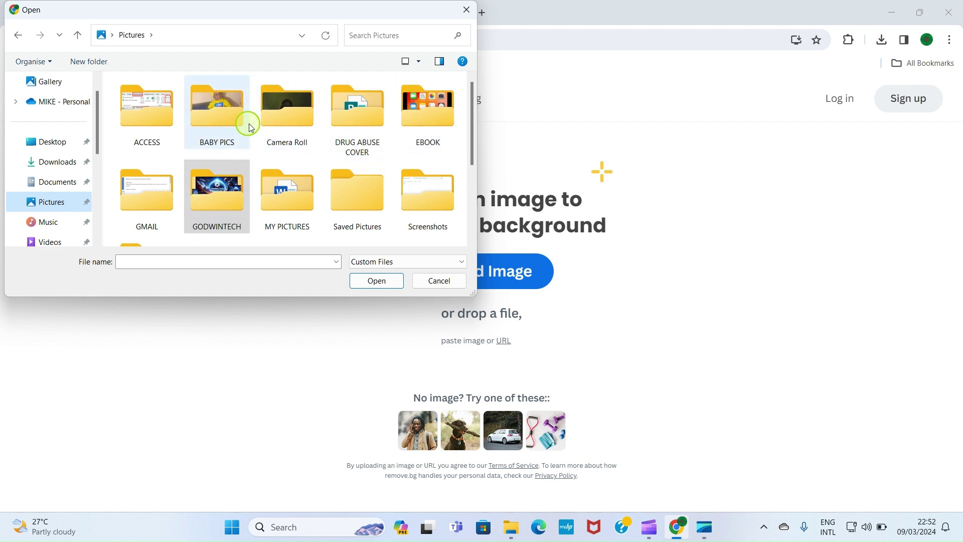
pyautogui.click(625, 248)
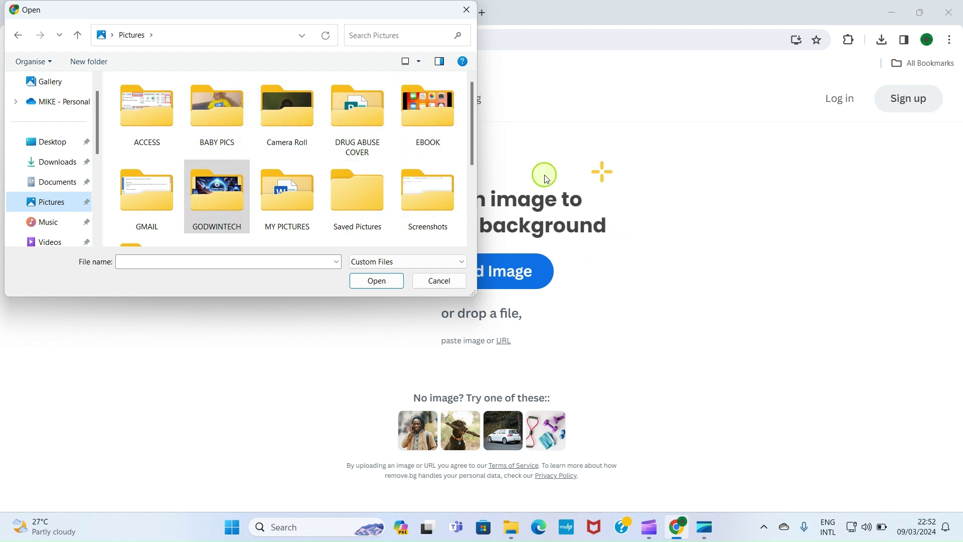
pyautogui.click(464, 9)
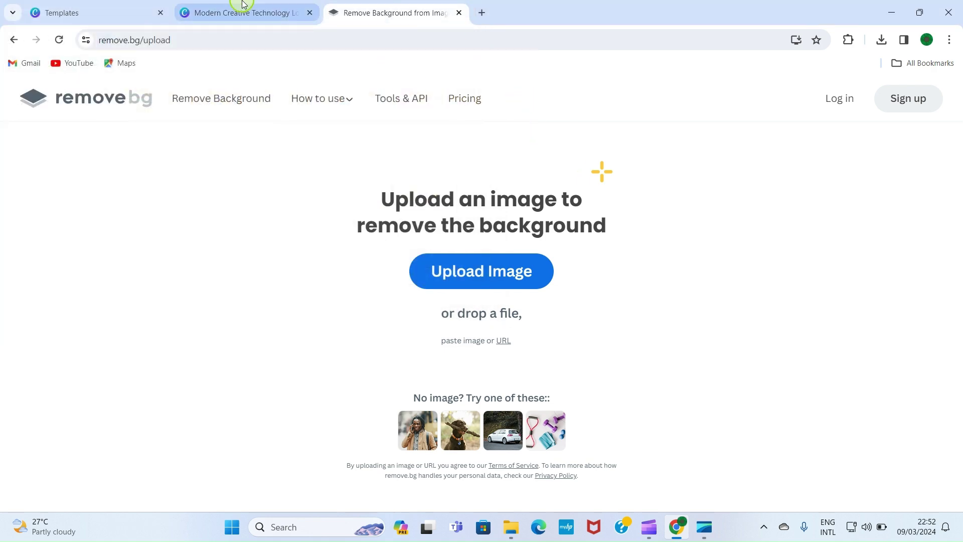
# Switch back to the Canva logo design and rearrange the two text lines so TECHNOLOGY sits above CREATIVE.
pyautogui.click(223, 14)
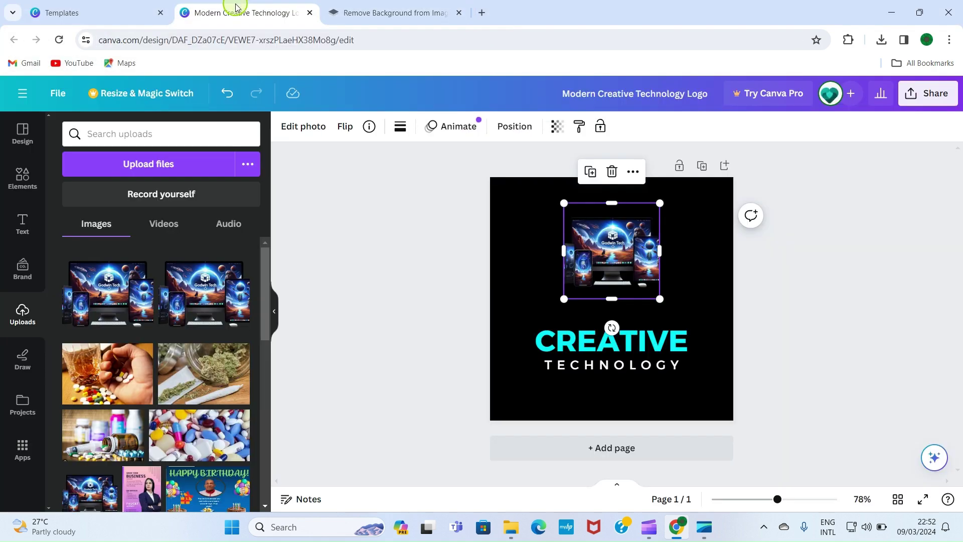
pyautogui.click(529, 207)
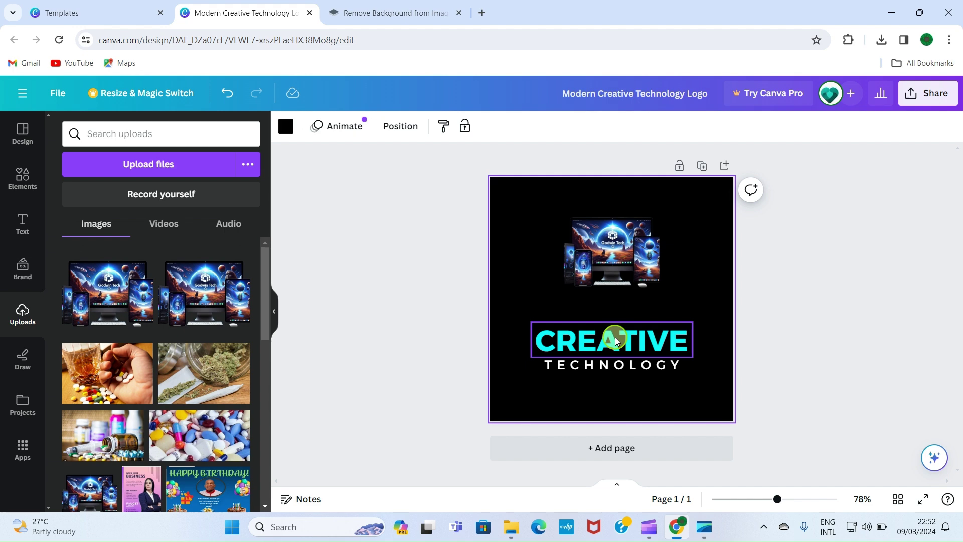
pyautogui.click(615, 337)
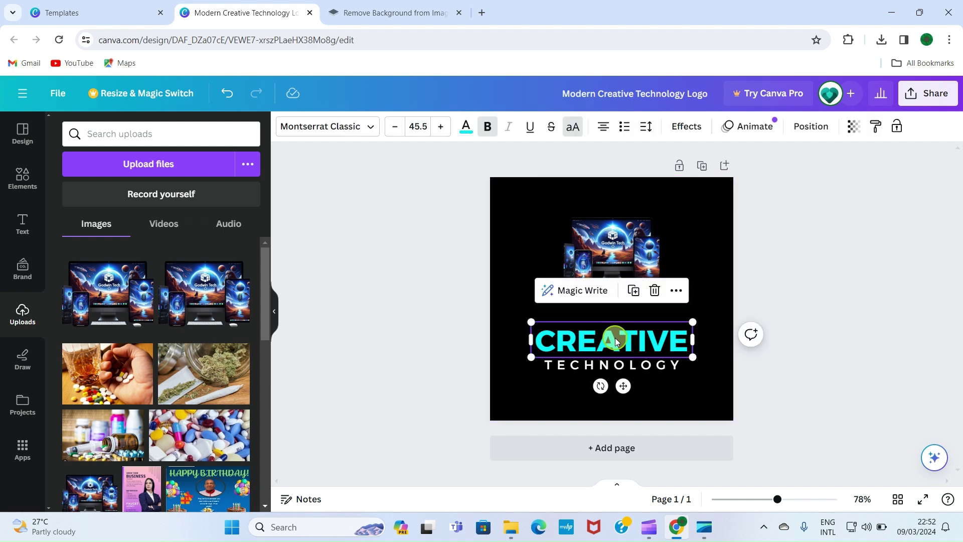
pyautogui.moveTo(615, 339)
pyautogui.mouseDown()
pyautogui.moveTo(617, 390)
pyautogui.moveTo(606, 351)
pyautogui.mouseUp()
pyautogui.click(599, 362)
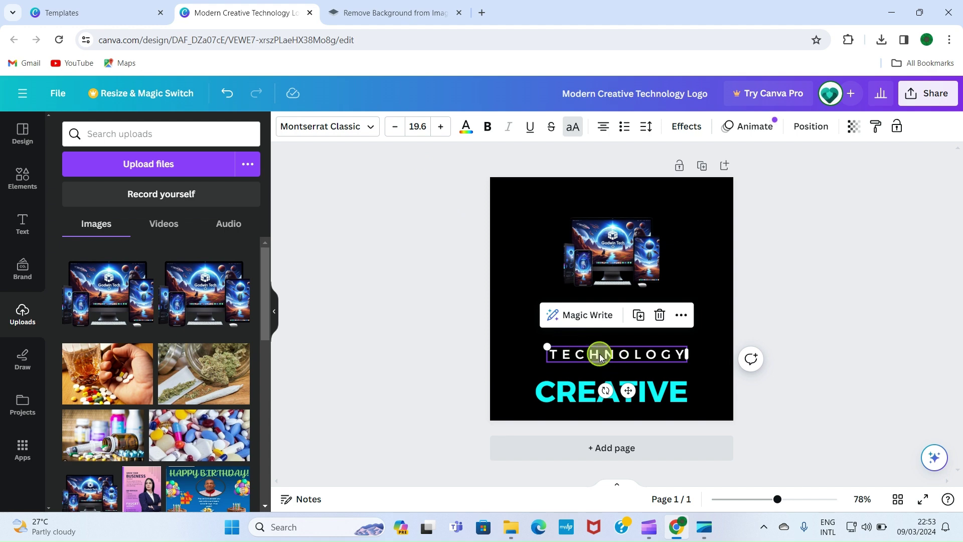
# Try font sizes 100 and 50 on the TECHNOLOGY text.
pyautogui.click(424, 129)
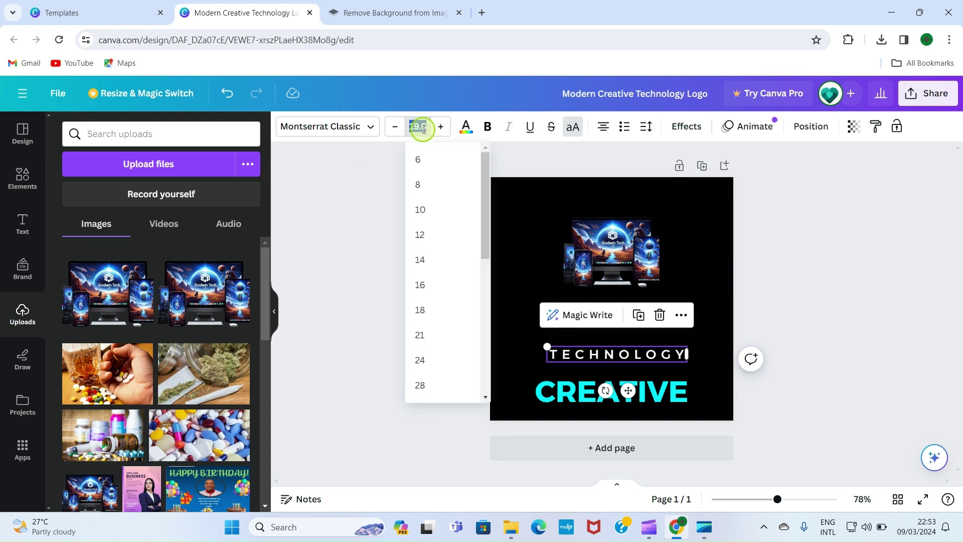
pyautogui.write('100')
pyautogui.press('Return')
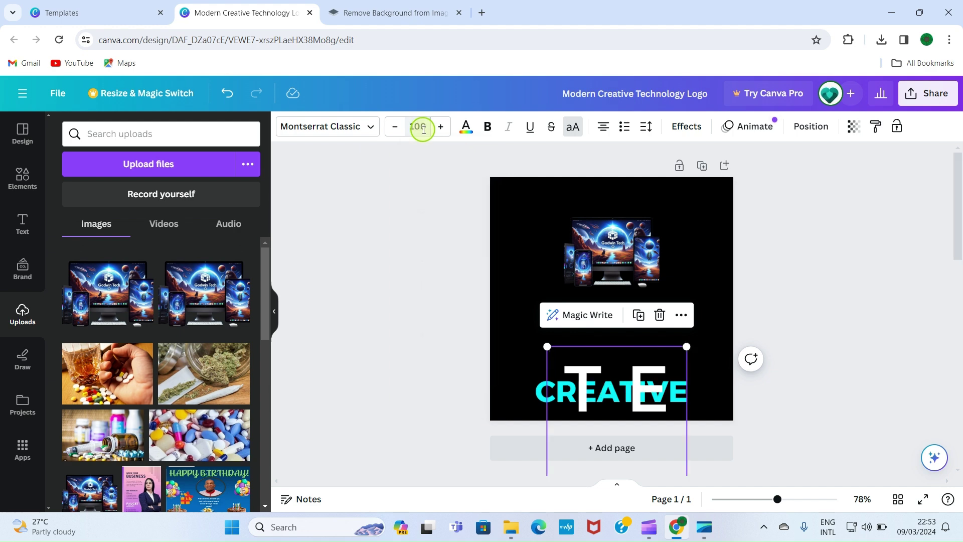
pyautogui.click(424, 129)
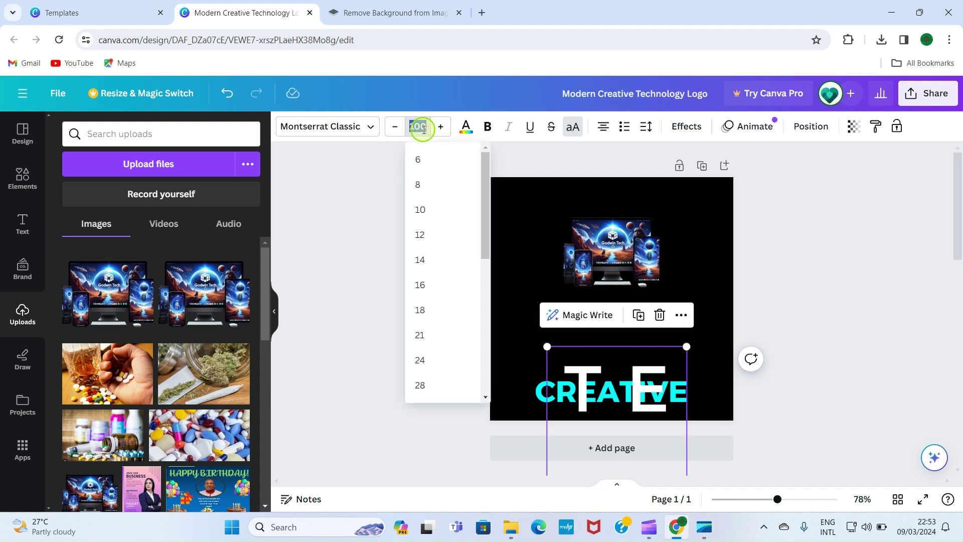
pyautogui.write('50')
pyautogui.press('Return')
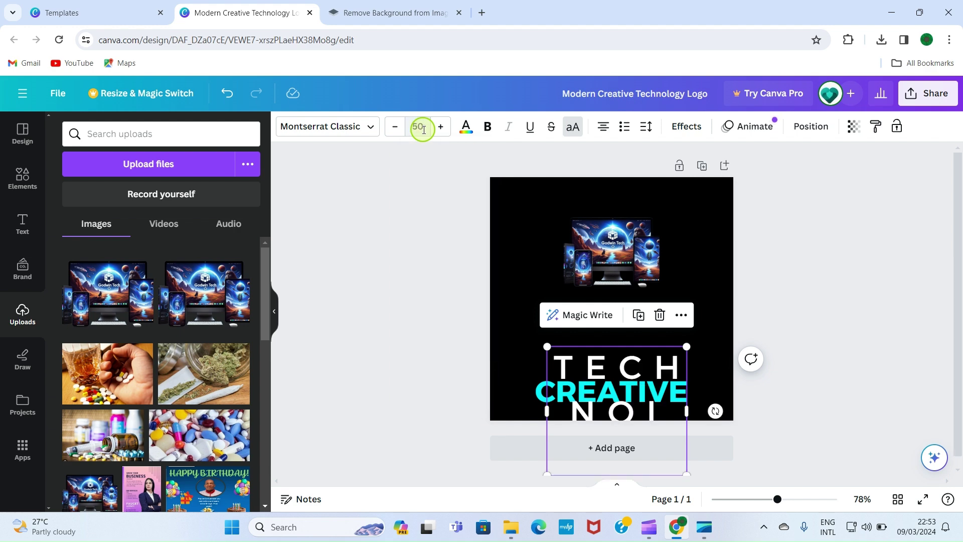
# Set the TECHNOLOGY text to size 20 in bold and widen its box so the word fits on one line.
pyautogui.click(424, 129)
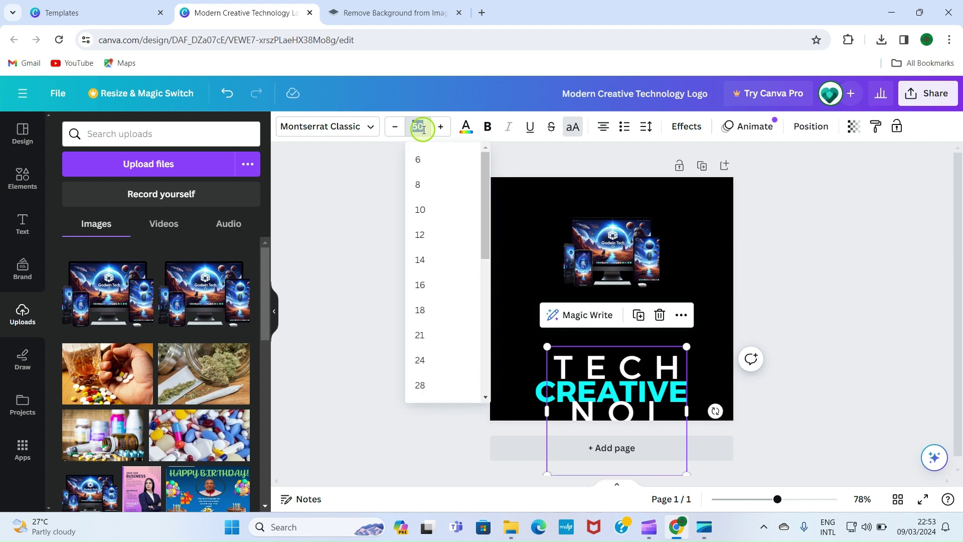
pyautogui.write('20')
pyautogui.press('Return')
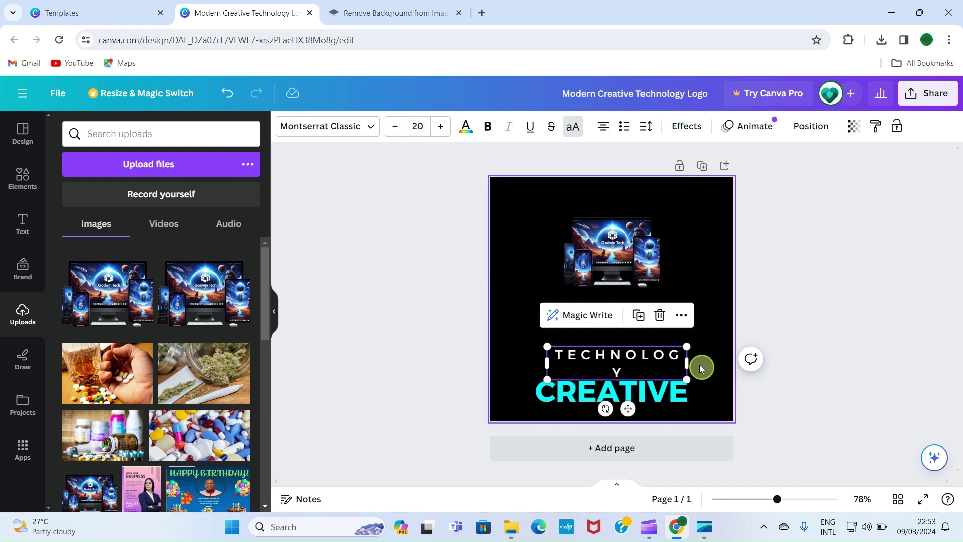
pyautogui.moveTo(687, 362); pyautogui.dragTo(696, 358)
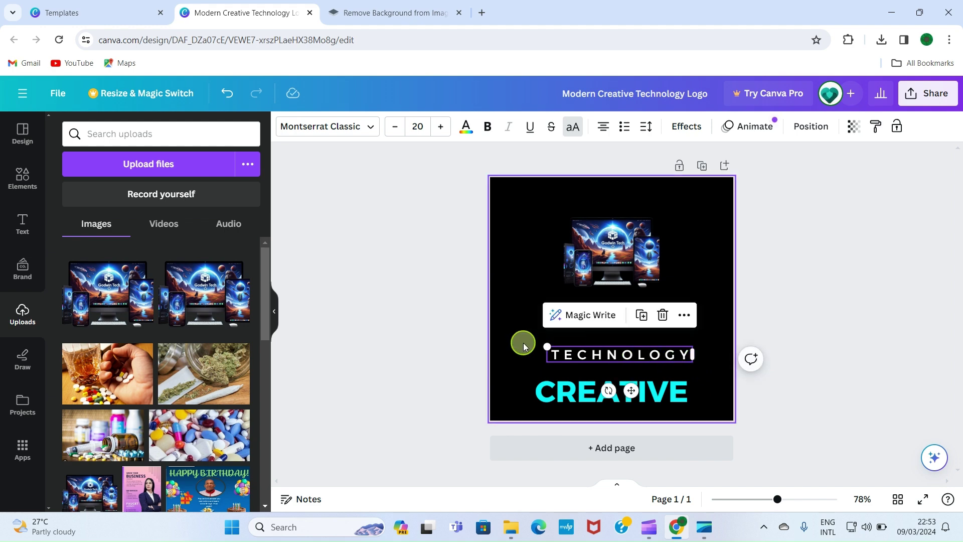
pyautogui.click(528, 357)
pyautogui.click(606, 357)
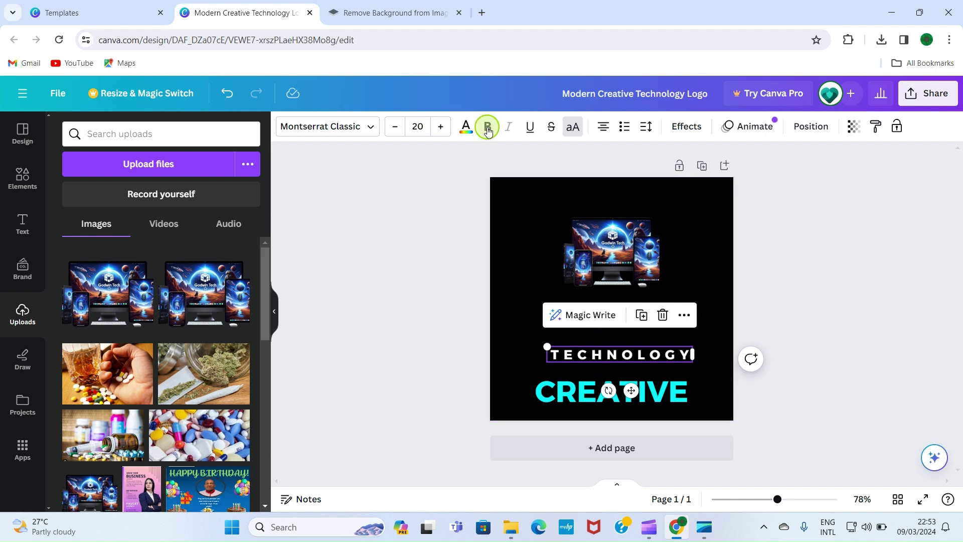
# Replace the word CREATIVE with ACADEMY in the cyan text line.
pyautogui.click(665, 399)
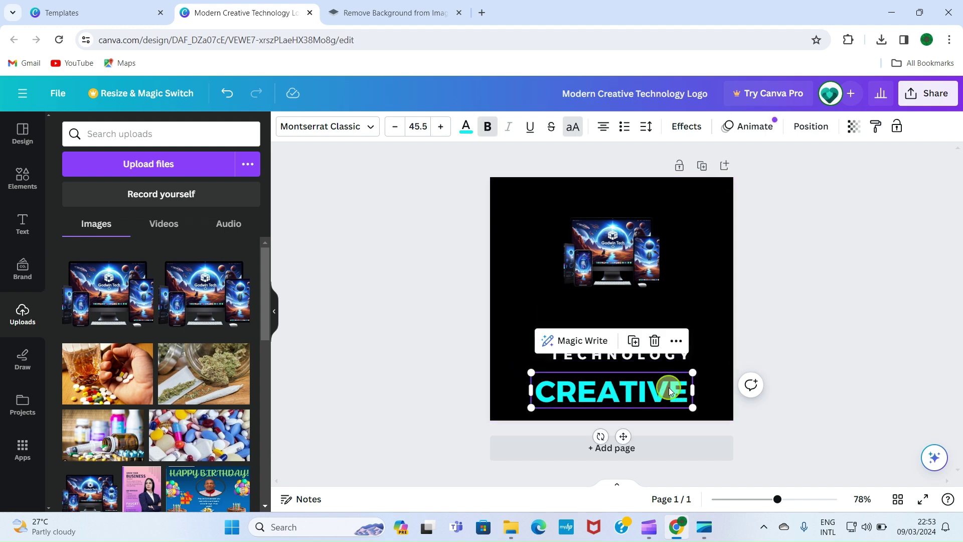
pyautogui.doubleClick(669, 387)
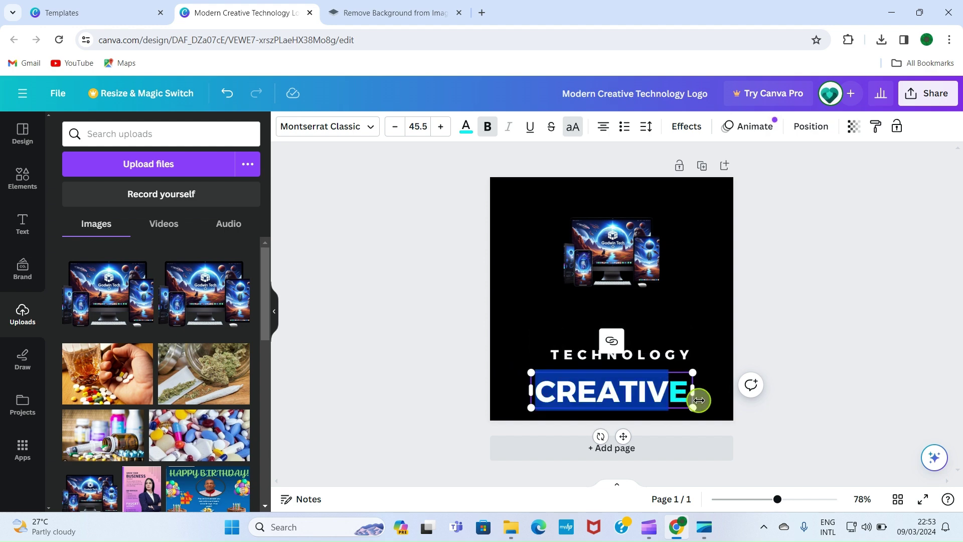
pyautogui.click(687, 388)
pyautogui.press('BackSpace')
pyautogui.press('BackSpace')
pyautogui.press('BackSpace')
pyautogui.press('BackSpace')
pyautogui.press('BackSpace')
pyautogui.press('BackSpace')
pyautogui.press('BackSpace')
pyautogui.press('BackSpace')
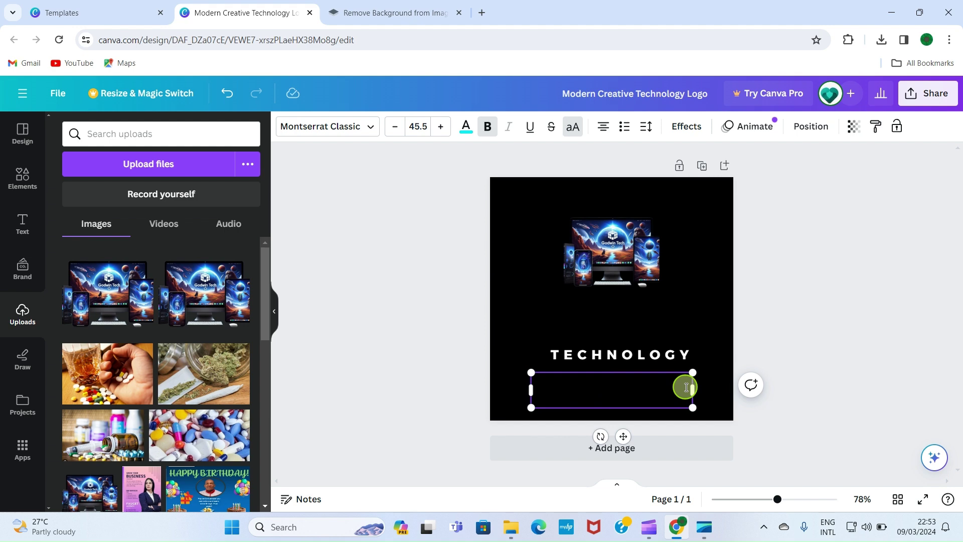
pyautogui.write('ACADEMY')
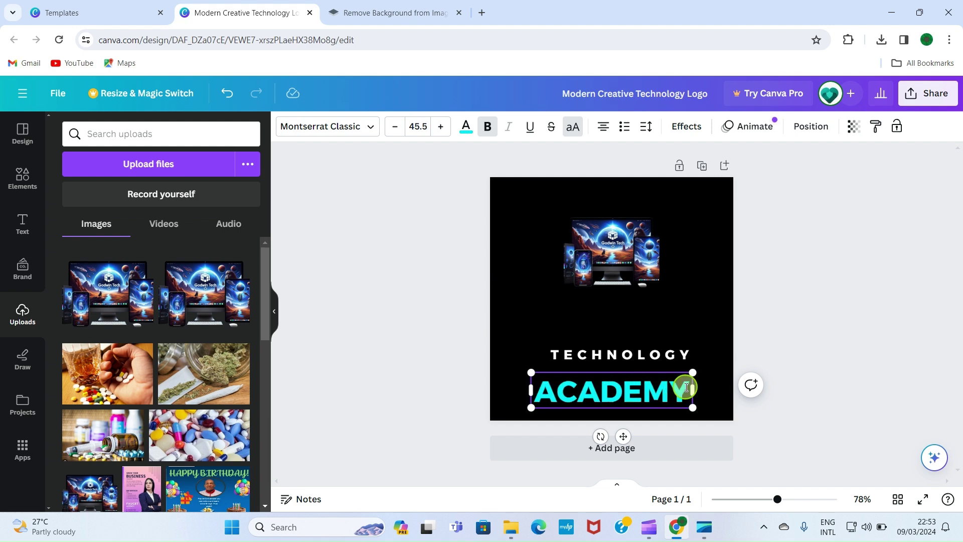
# Reduce the font size of the ACADEMY text to 23.5.
pyautogui.click(396, 129)
pyautogui.click(396, 129)
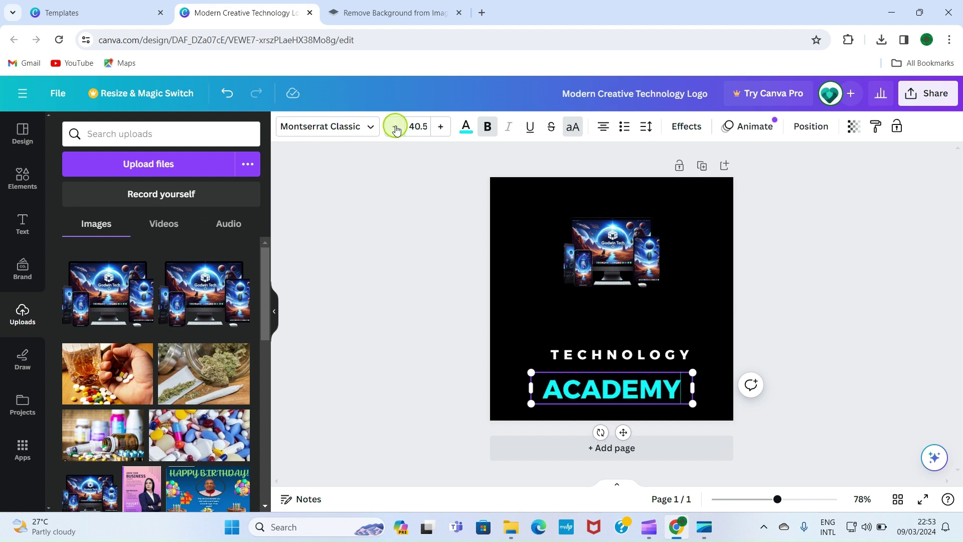
pyautogui.click(396, 129)
pyautogui.click(396, 129)
pyautogui.click(397, 129)
pyautogui.click(396, 129)
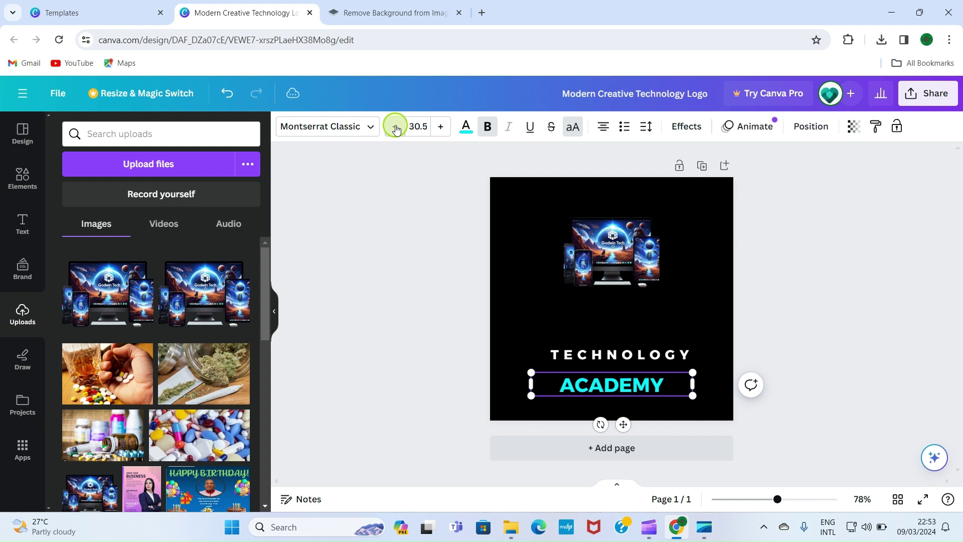
pyautogui.click(396, 129)
pyautogui.click(397, 129)
pyautogui.click(396, 129)
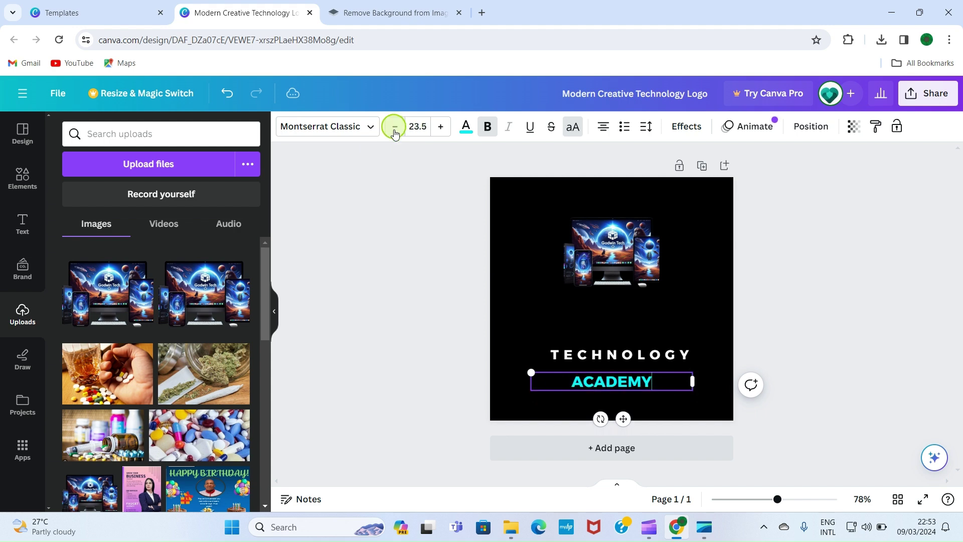
pyautogui.click(700, 396)
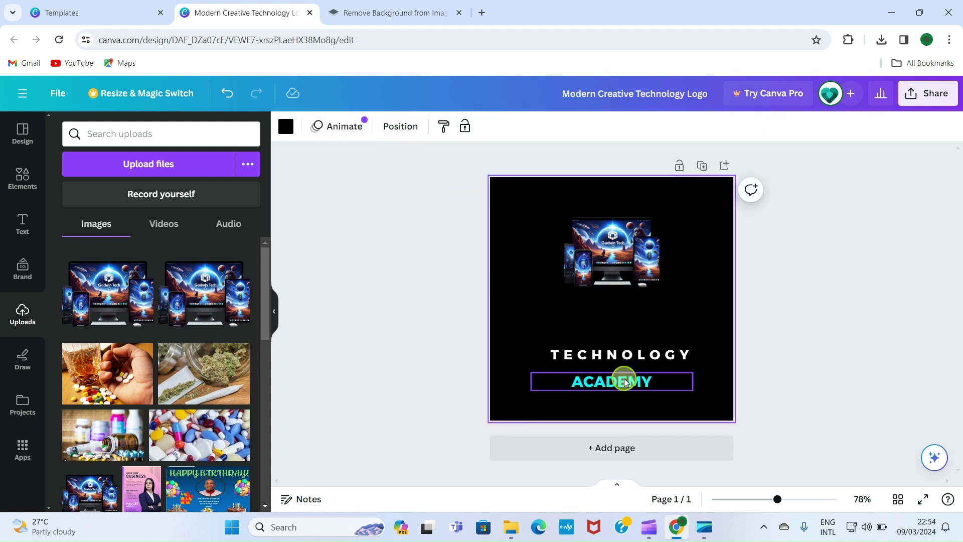
# Recolour the ACADEMY text with the light lime-green default colour and move it slightly up, closer beneath TECHNOLOGY.
pyautogui.click(627, 382)
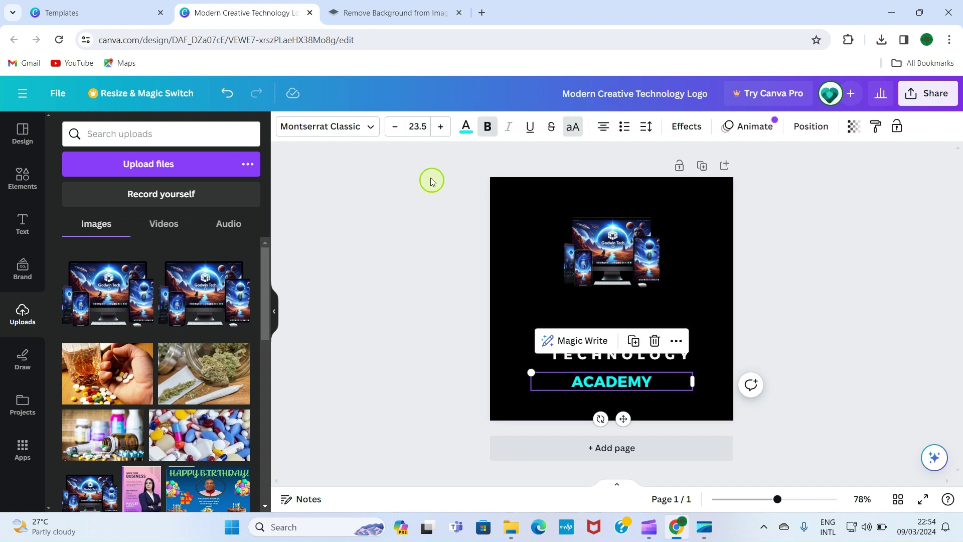
pyautogui.click(464, 126)
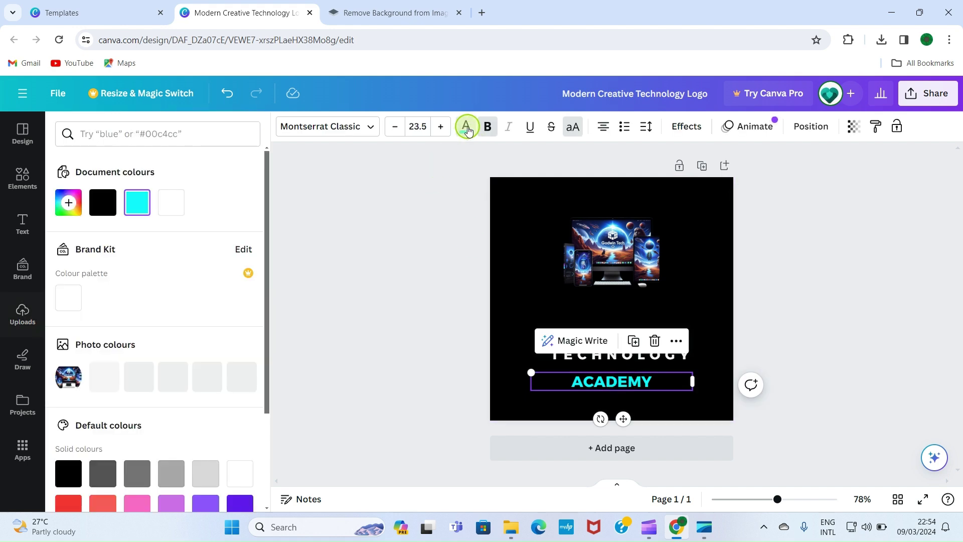
pyautogui.scroll(-3, 160, 404)
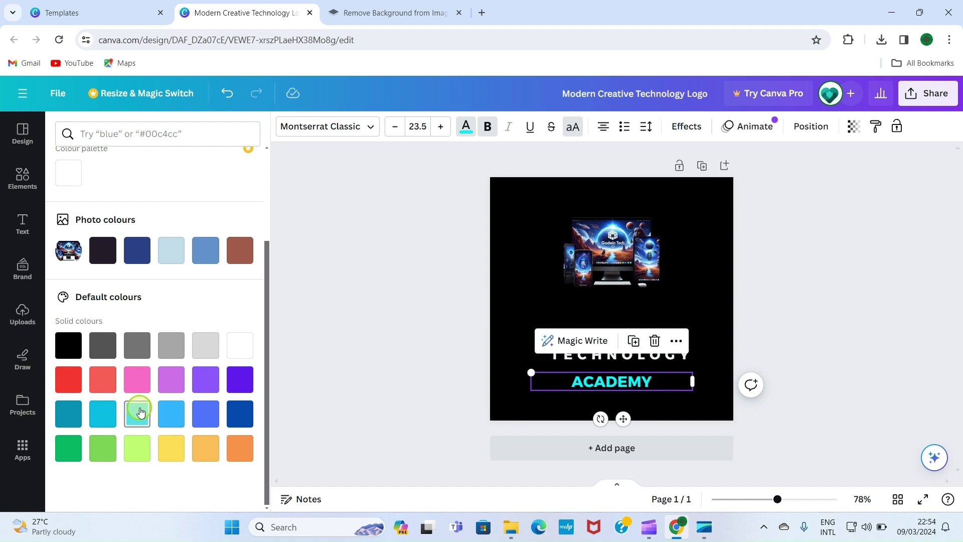
pyautogui.click(135, 454)
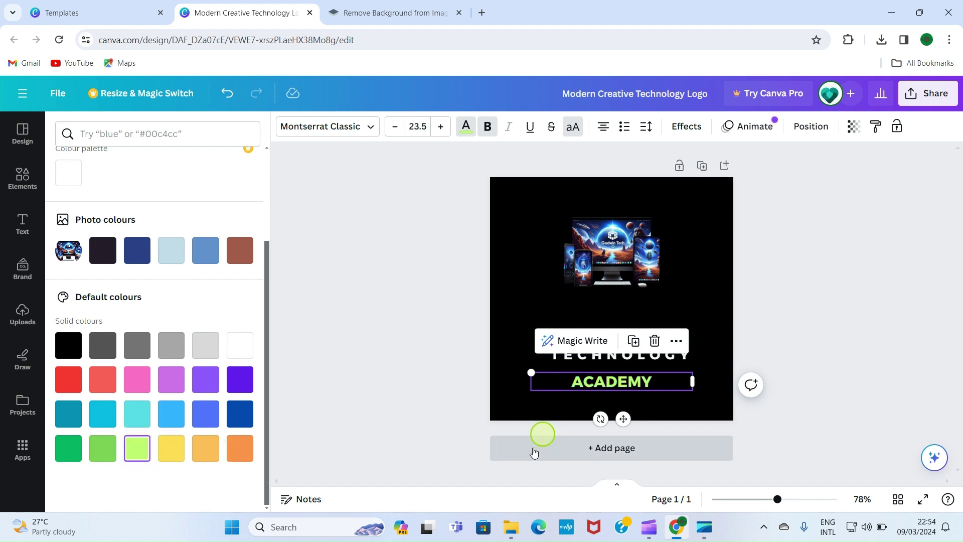
pyautogui.moveTo(626, 381); pyautogui.dragTo(625, 376)
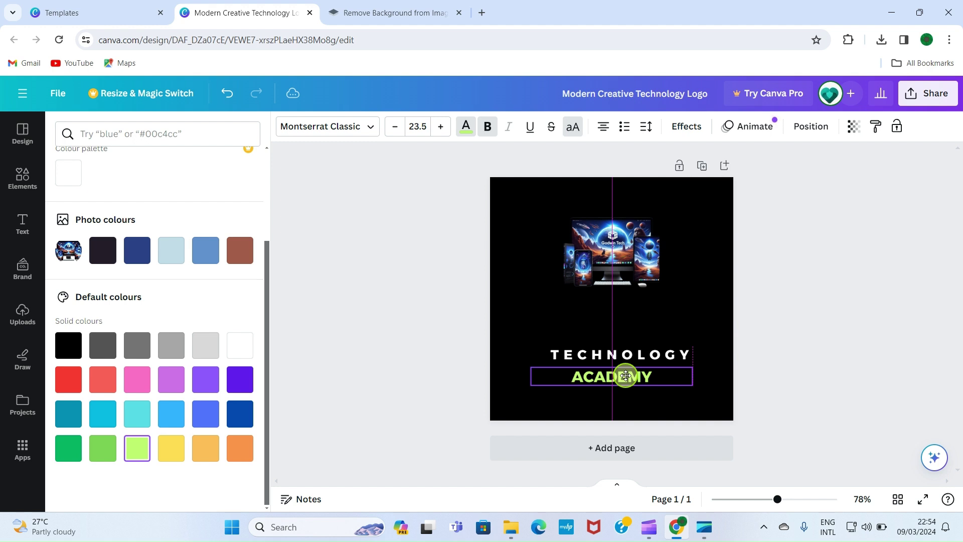
pyautogui.click(697, 291)
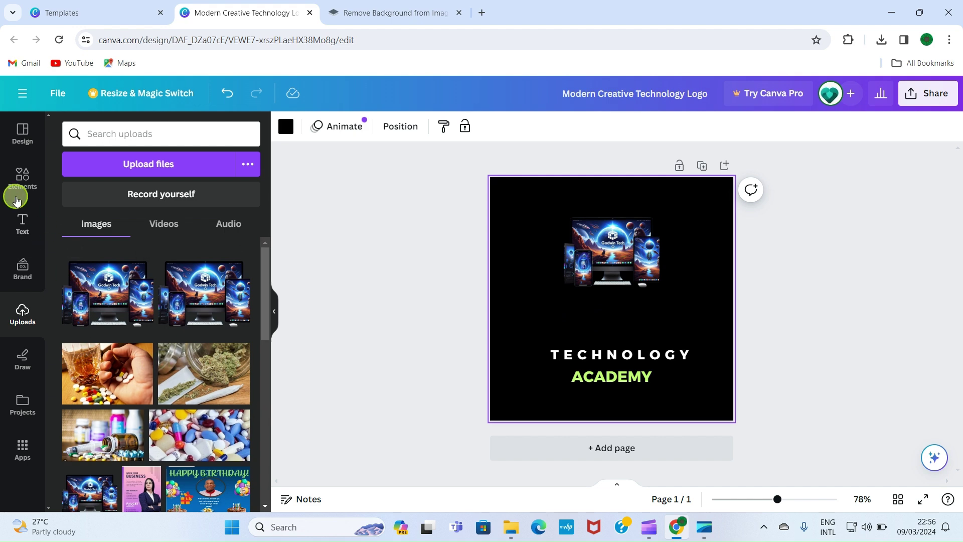
# Add a heading containing the letter G to the logo and set its font size to 100.
pyautogui.click(20, 225)
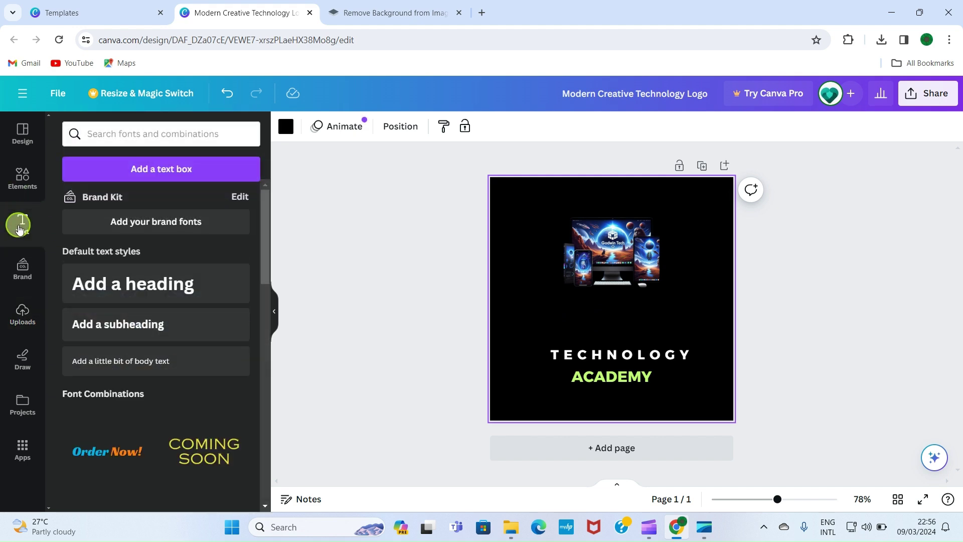
pyautogui.click(110, 285)
pyautogui.click(609, 303)
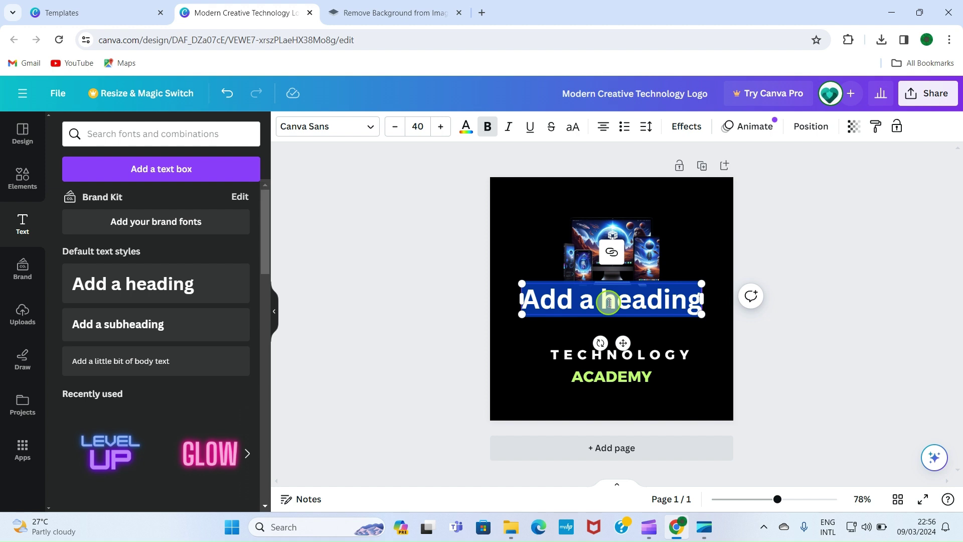
pyautogui.write('G')
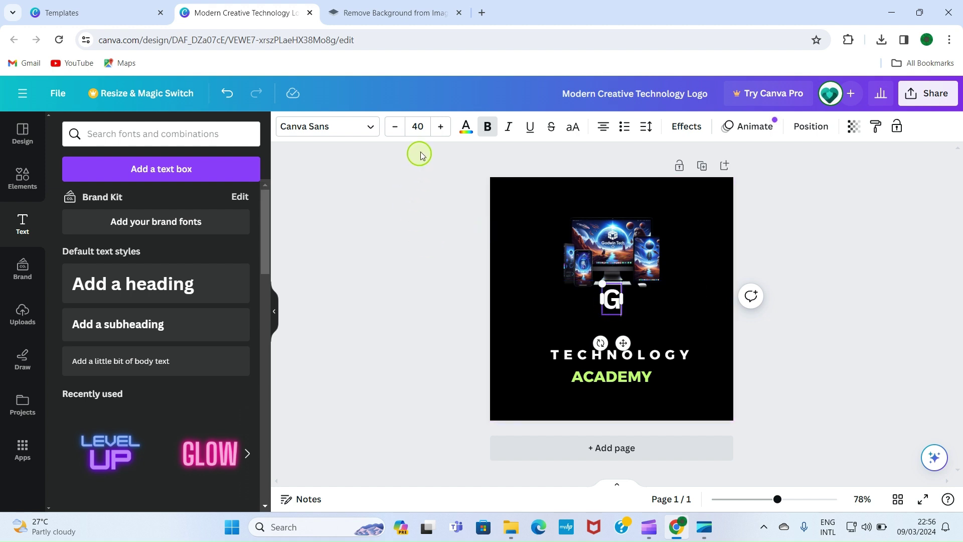
pyautogui.click(418, 128)
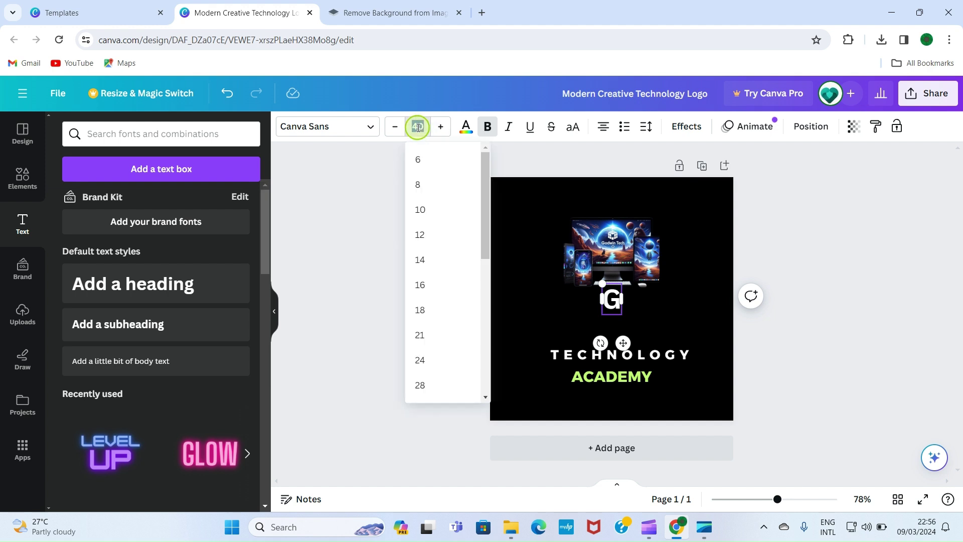
pyautogui.write('100')
pyautogui.press('Return')
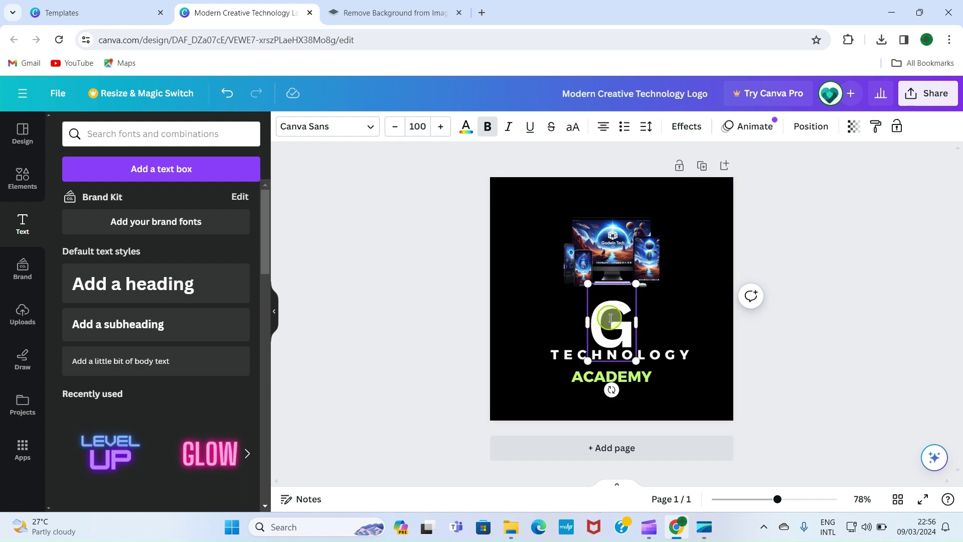
pyautogui.click(679, 314)
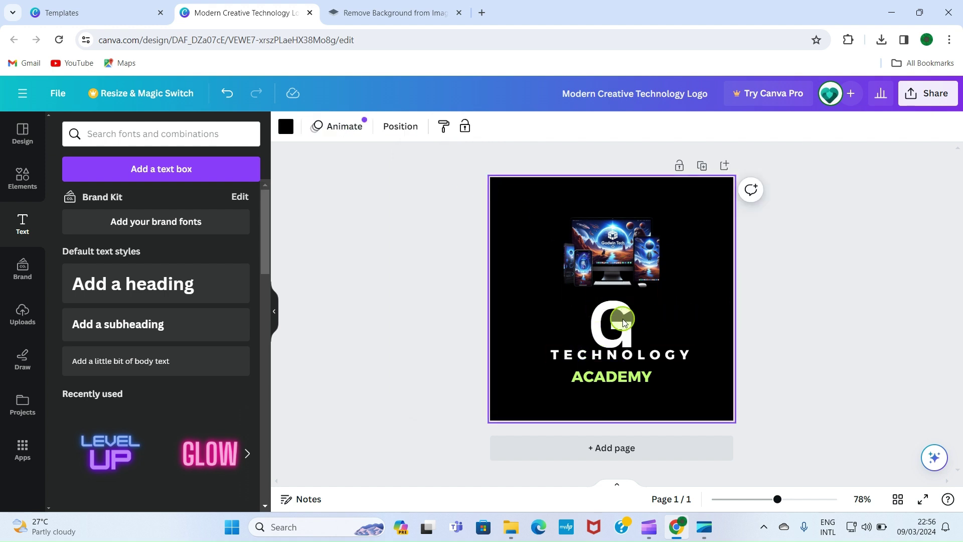
# Move the G above the start of TECHNOLOGY and shift the ACADEMY and TECHNOLOGY lines down to make room below it.
pyautogui.click(619, 323)
pyautogui.moveTo(619, 324); pyautogui.dragTo(579, 311)
pyautogui.click(612, 378)
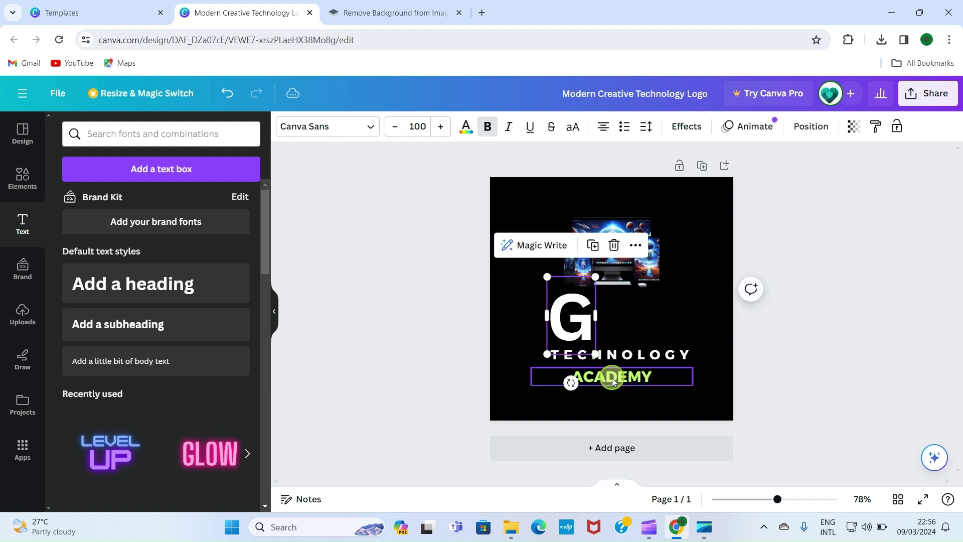
pyautogui.moveTo(613, 381); pyautogui.dragTo(613, 402)
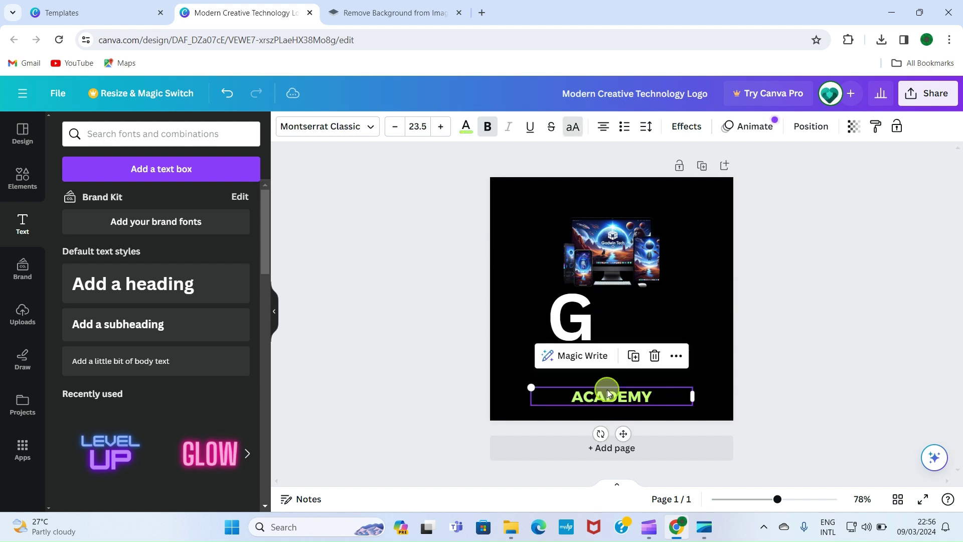
pyautogui.click(691, 305)
pyautogui.click(638, 356)
pyautogui.moveTo(642, 363); pyautogui.dragTo(636, 382)
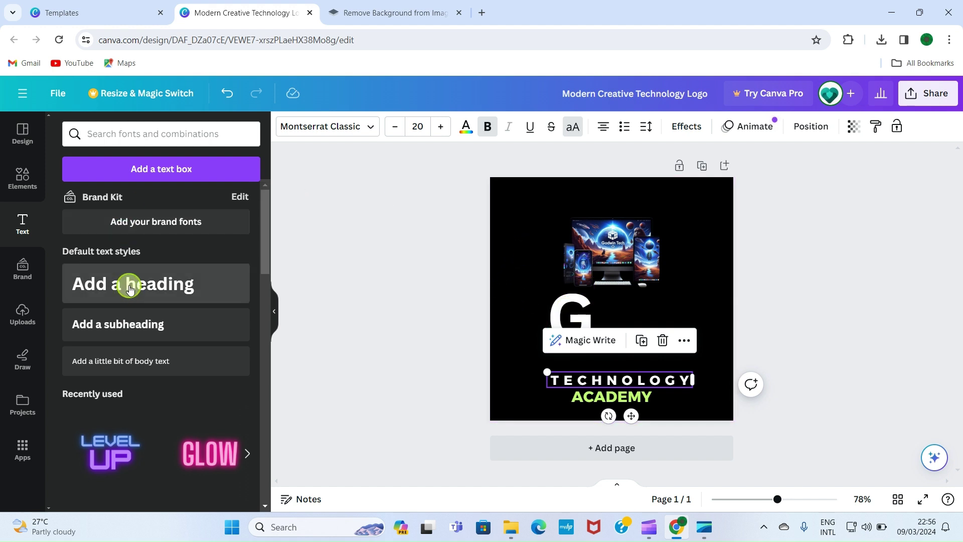
# Add a heading beside the G and replace its placeholder text with TECH.
pyautogui.click(112, 290)
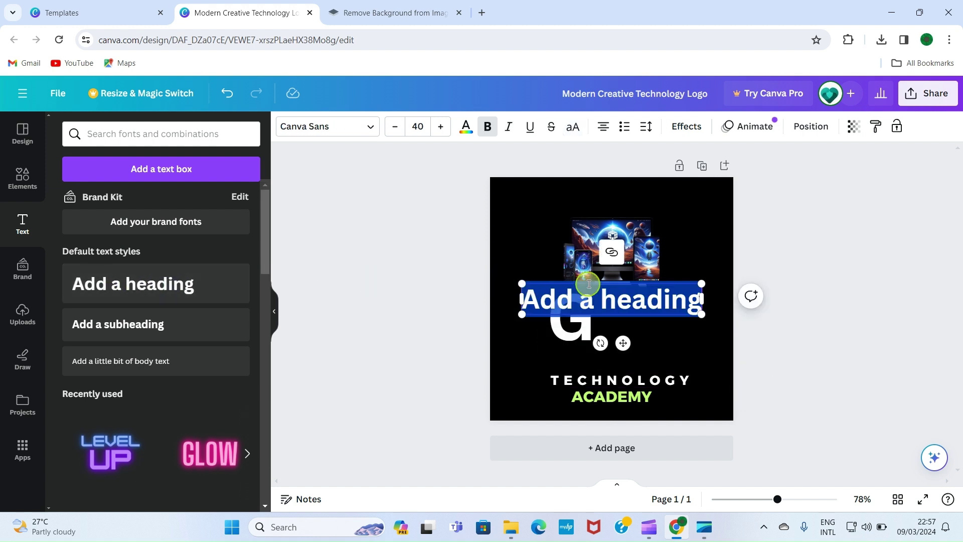
pyautogui.doubleClick(615, 300)
pyautogui.moveTo(616, 300); pyautogui.dragTo(709, 319)
pyautogui.click(701, 271)
pyautogui.click(645, 297)
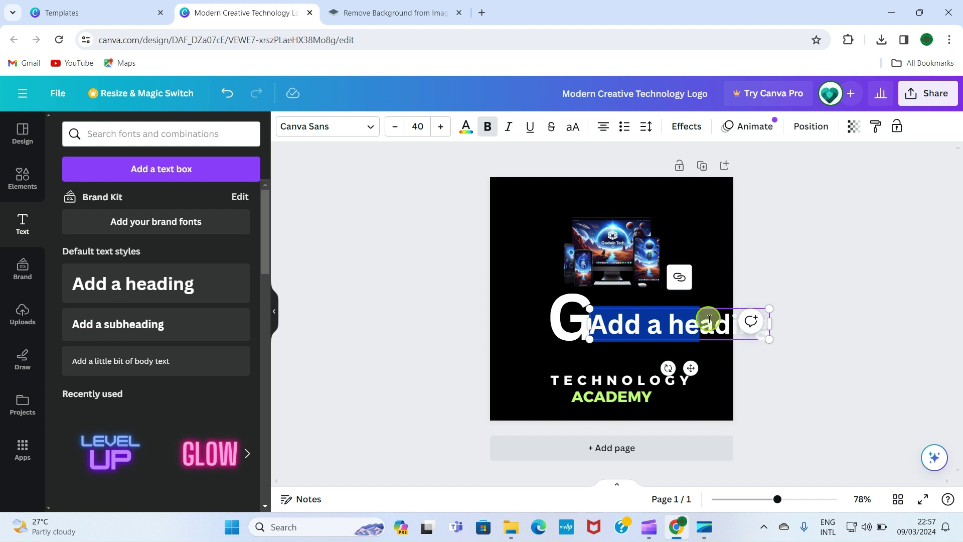
pyautogui.press('BackSpace')
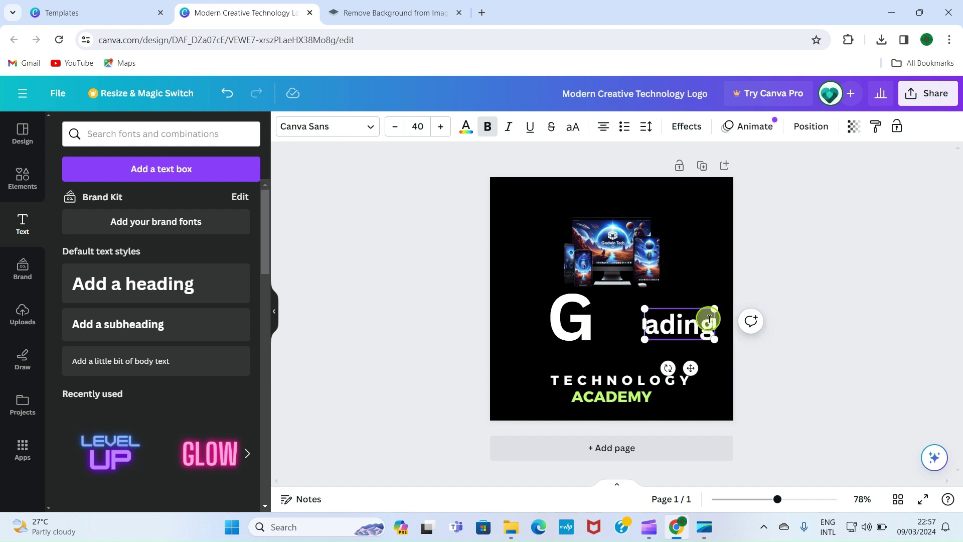
pyautogui.press('Delete')
pyautogui.press('Delete')
pyautogui.press('Delete')
pyautogui.press('Delete')
pyautogui.press('Delete')
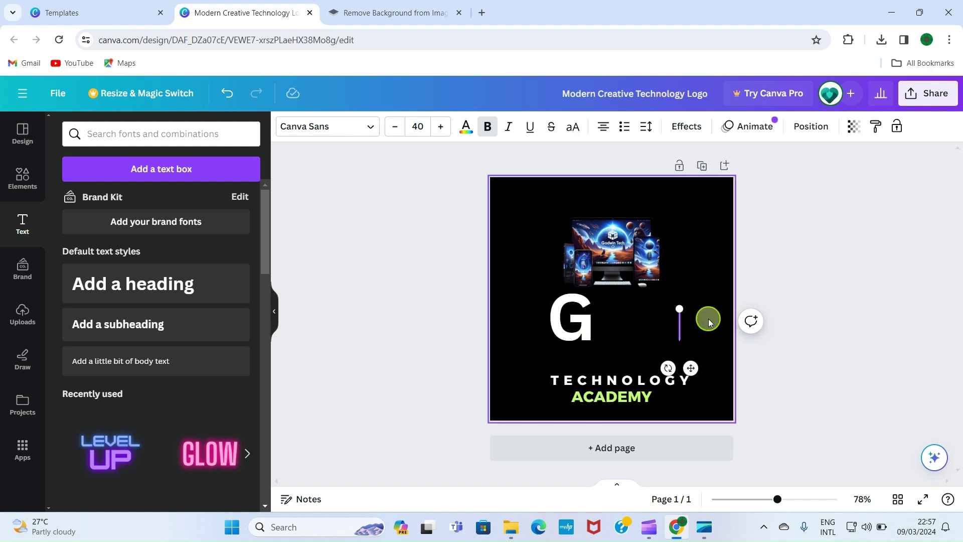
pyautogui.write('TE')
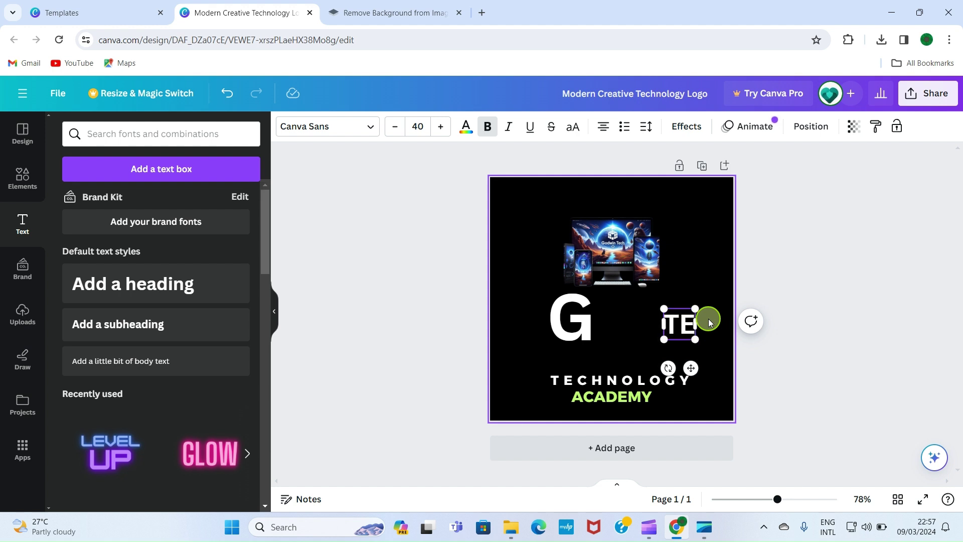
pyautogui.write('CH')
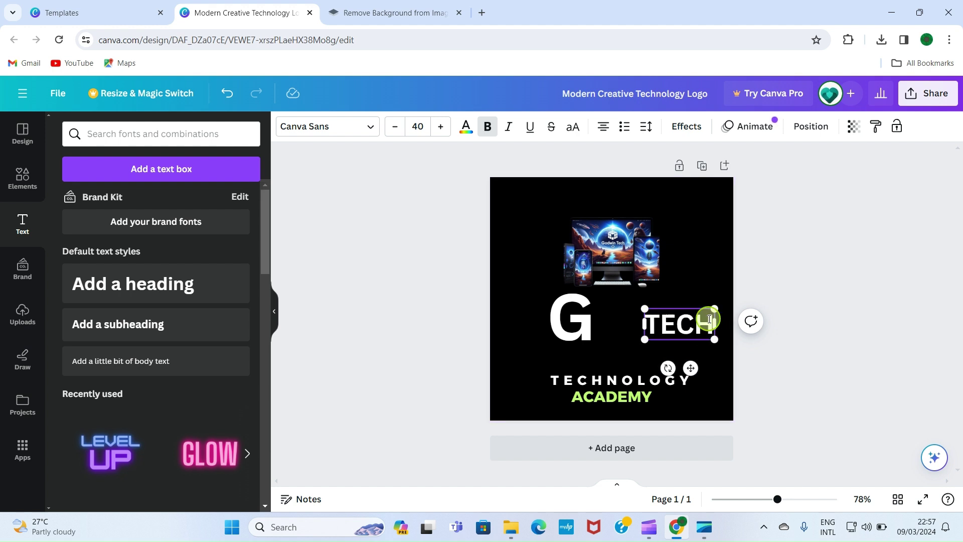
# Move the TECH text against the lower right of the G, above the TECHNOLOGY line.
pyautogui.click(705, 269)
pyautogui.click(679, 323)
pyautogui.moveTo(679, 323); pyautogui.dragTo(632, 343)
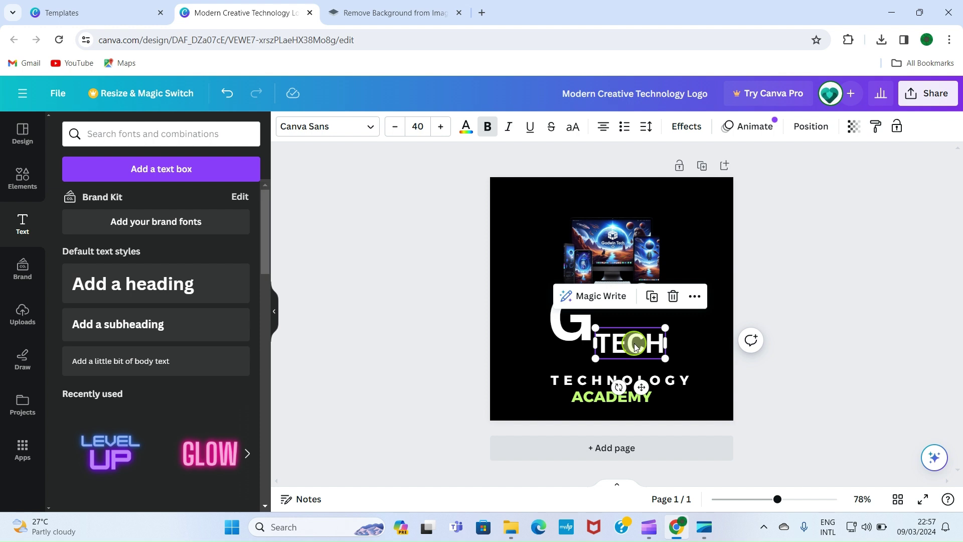
# Change the font of the TECH text to Anton.
pyautogui.doubleClick(646, 345)
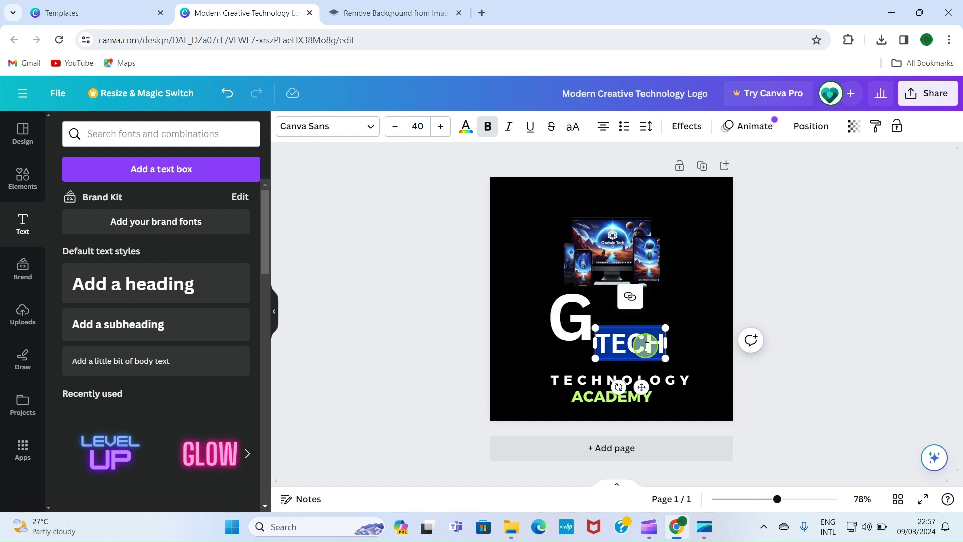
pyautogui.click(370, 130)
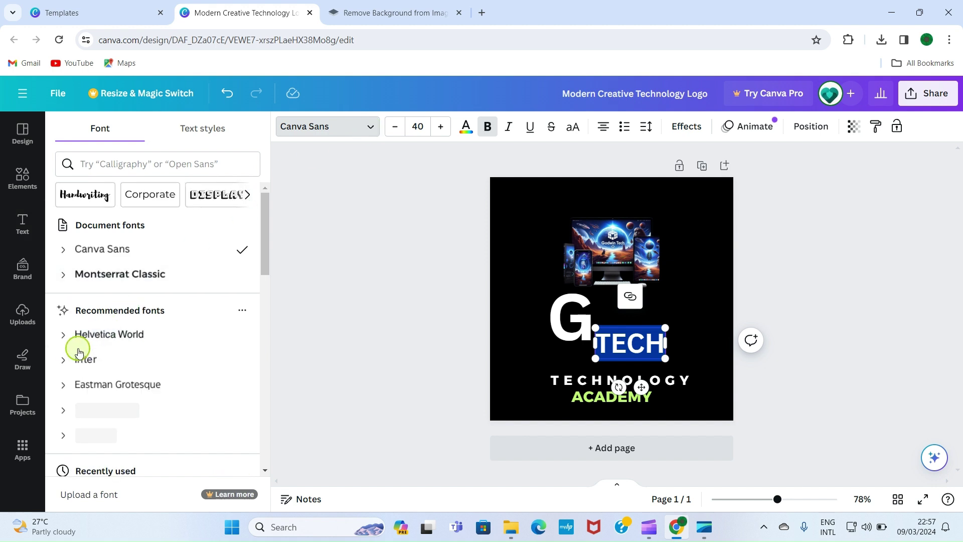
pyautogui.scroll(-1, 137, 387)
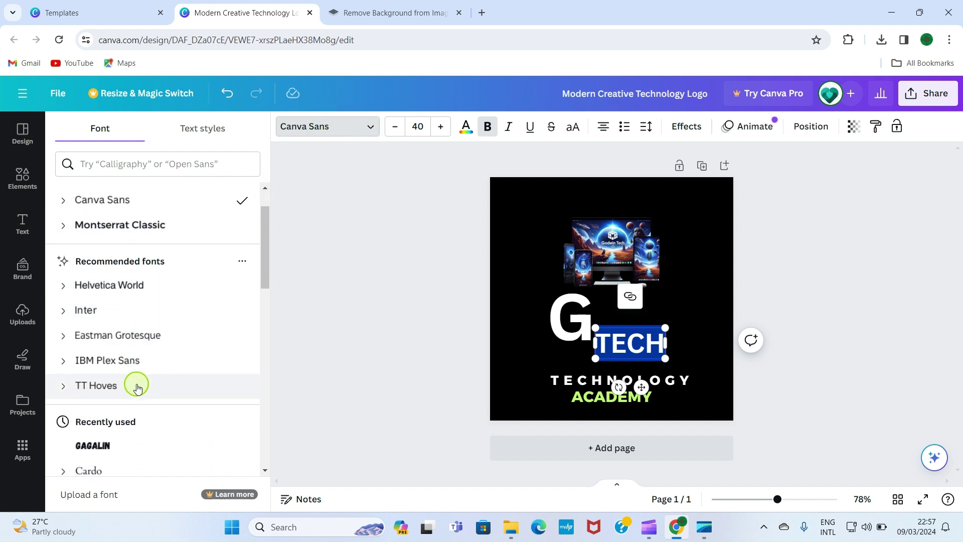
pyautogui.scroll(-3, 137, 386)
pyautogui.scroll(5, 133, 376)
pyautogui.scroll(-15, 115, 286)
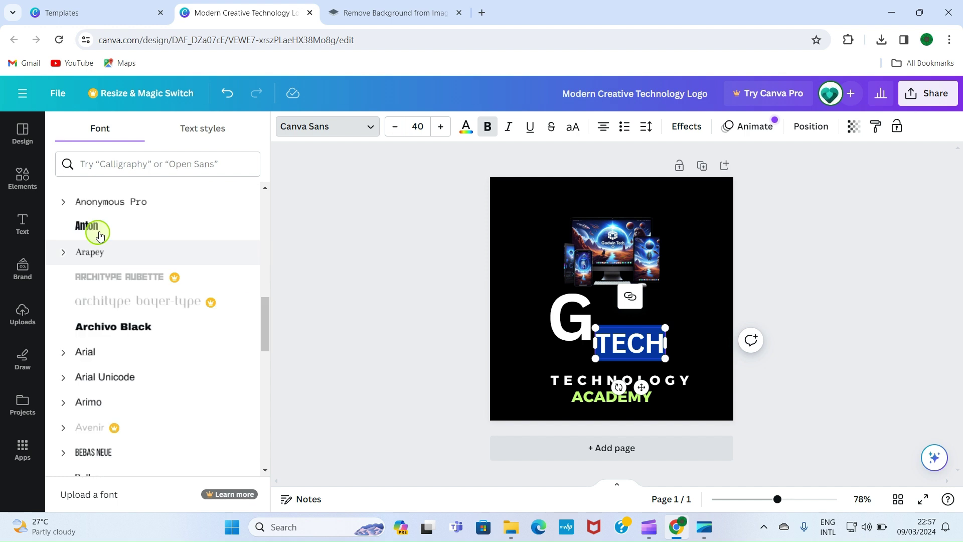
pyautogui.click(100, 231)
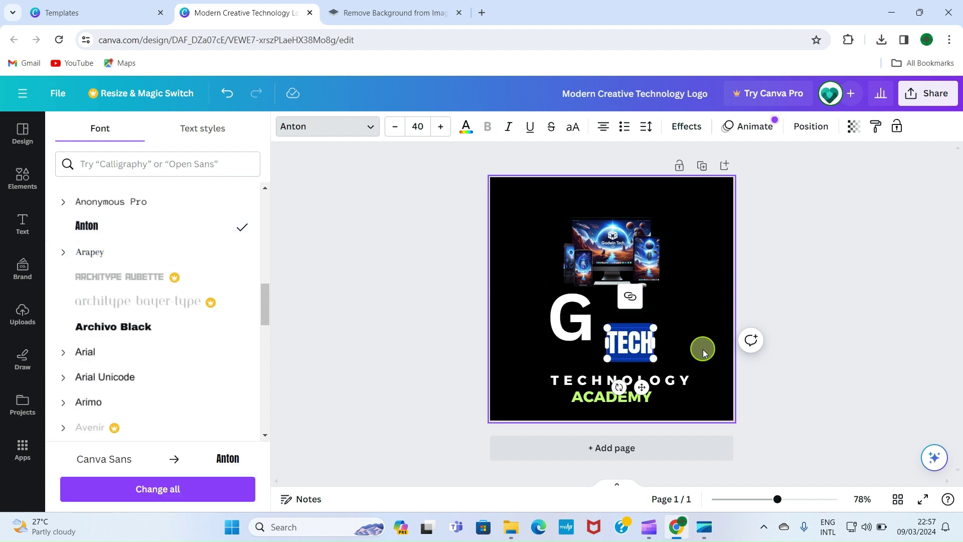
# Increase the font size of the TECH text to 55.
pyautogui.click(441, 127)
pyautogui.click(441, 127)
pyautogui.click(441, 127)
pyautogui.click(441, 126)
pyautogui.click(441, 127)
pyautogui.click(440, 127)
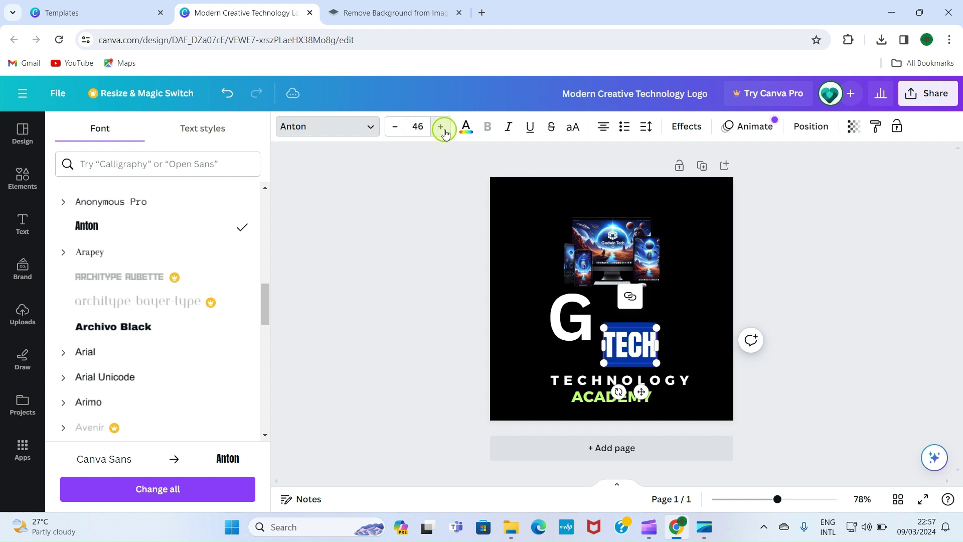
pyautogui.click(442, 128)
pyautogui.click(442, 128)
pyautogui.click(442, 128)
pyautogui.click(443, 129)
pyautogui.click(443, 128)
pyautogui.click(442, 128)
pyautogui.click(442, 128)
pyautogui.click(442, 128)
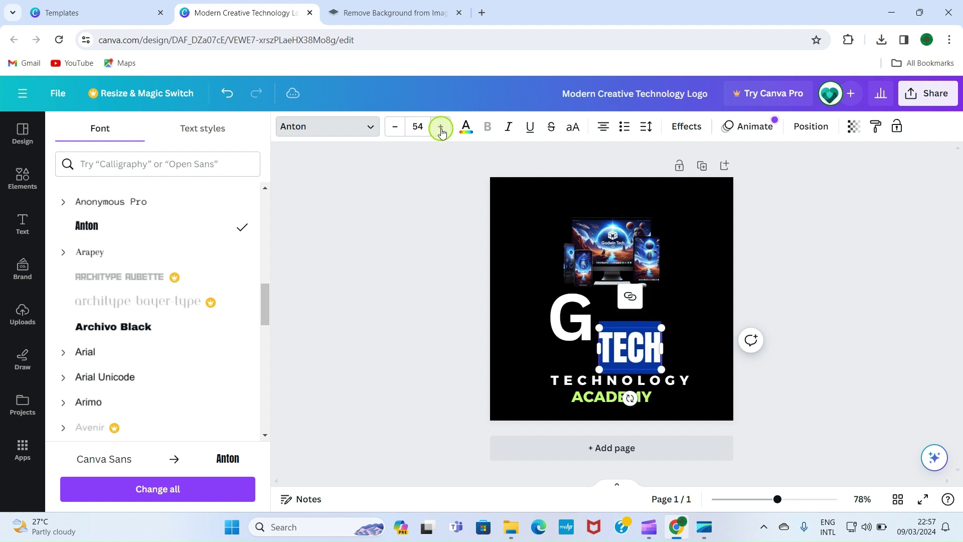
pyautogui.click(442, 129)
pyautogui.click(780, 304)
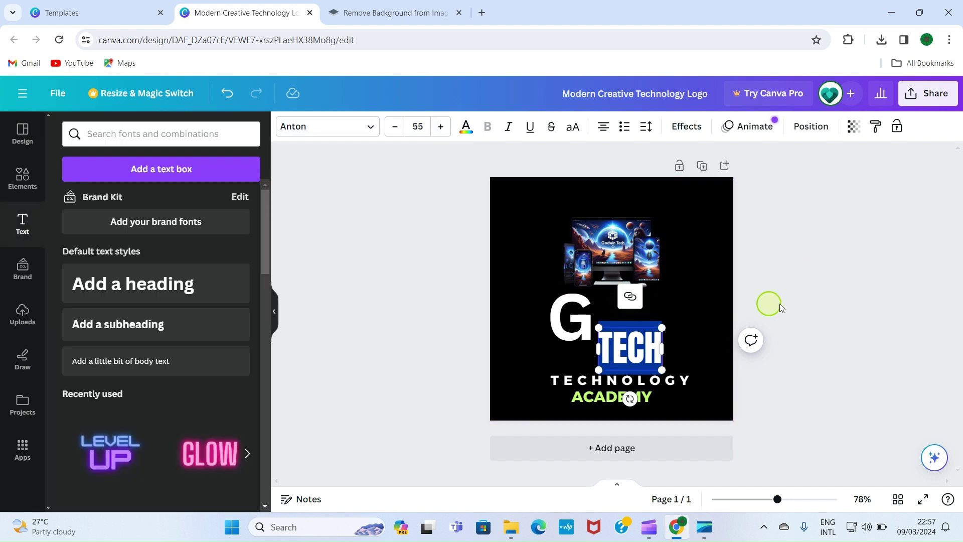
# Nudge the TECH text slightly up and left so it sits closer to the G.
pyautogui.click(637, 337)
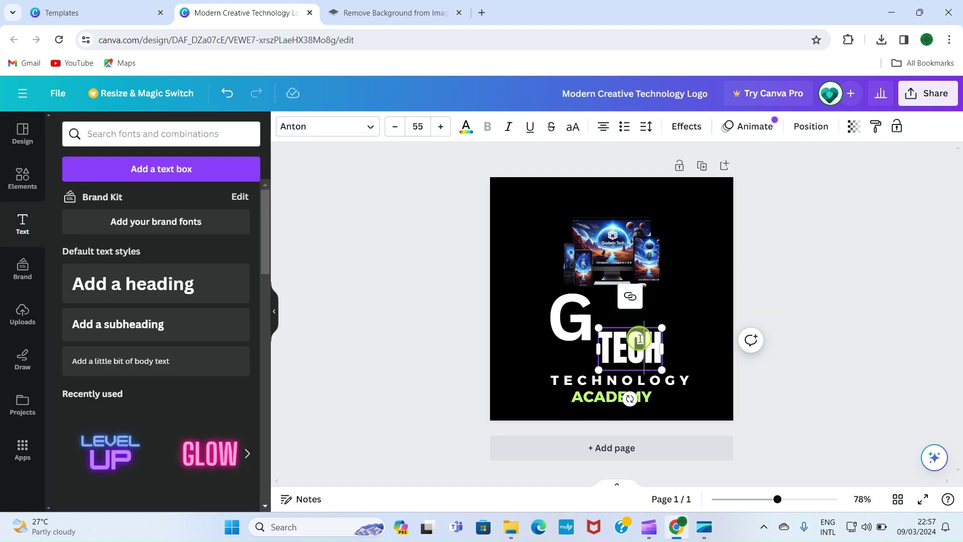
pyautogui.click(696, 293)
pyautogui.moveTo(622, 334); pyautogui.dragTo(618, 329)
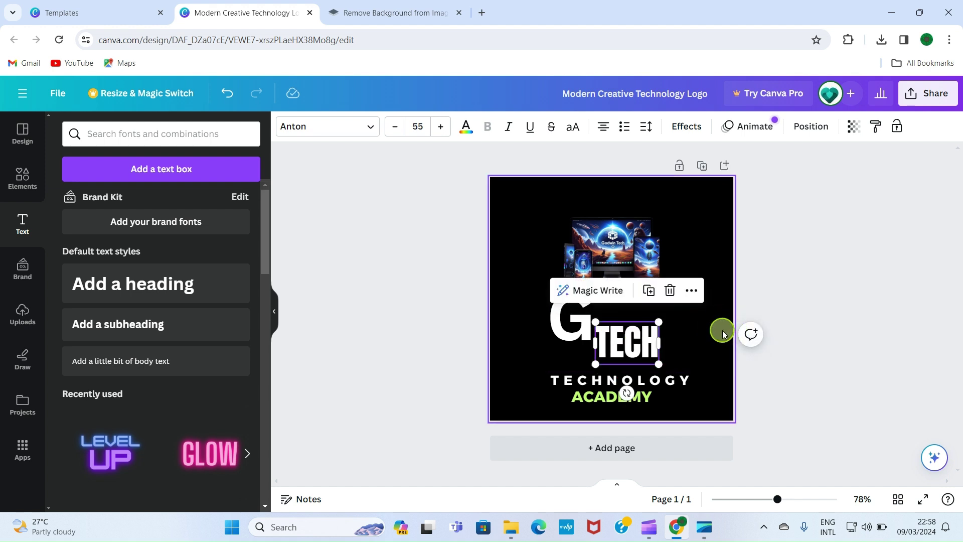
pyautogui.click(722, 330)
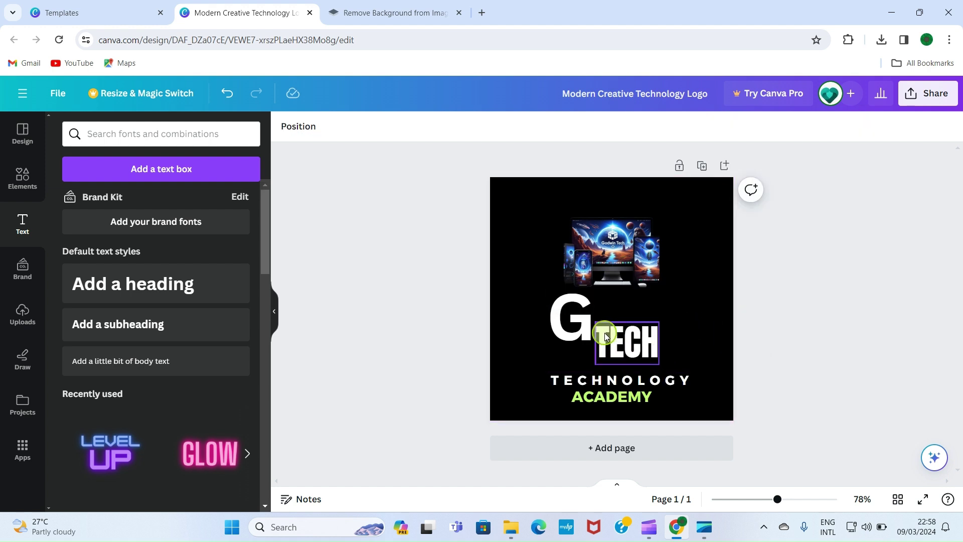
# Recolour only the letter T of TECH with the default colour Bright red #ff3131.
pyautogui.click(608, 336)
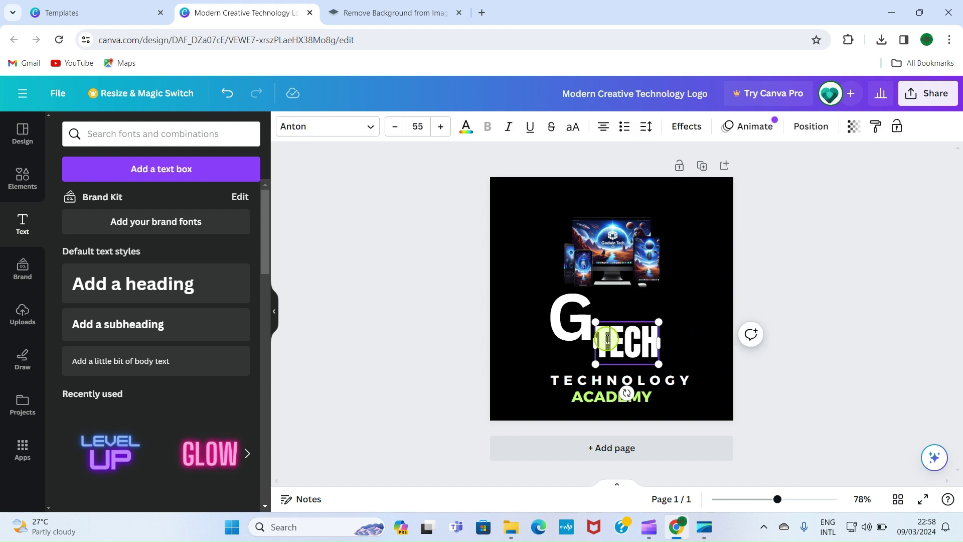
pyautogui.click(612, 337)
pyautogui.moveTo(610, 340); pyautogui.dragTo(594, 339)
pyautogui.click(467, 132)
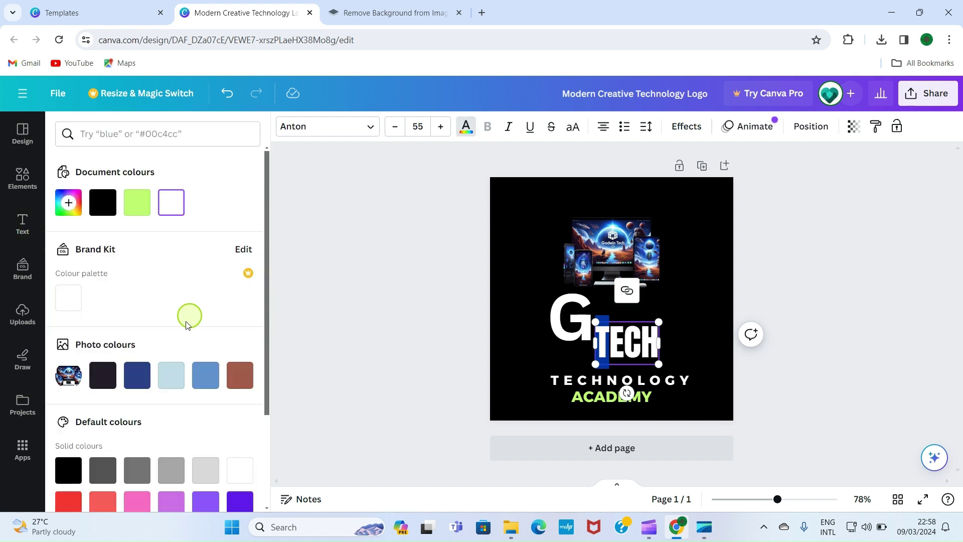
pyautogui.scroll(-3, 112, 510)
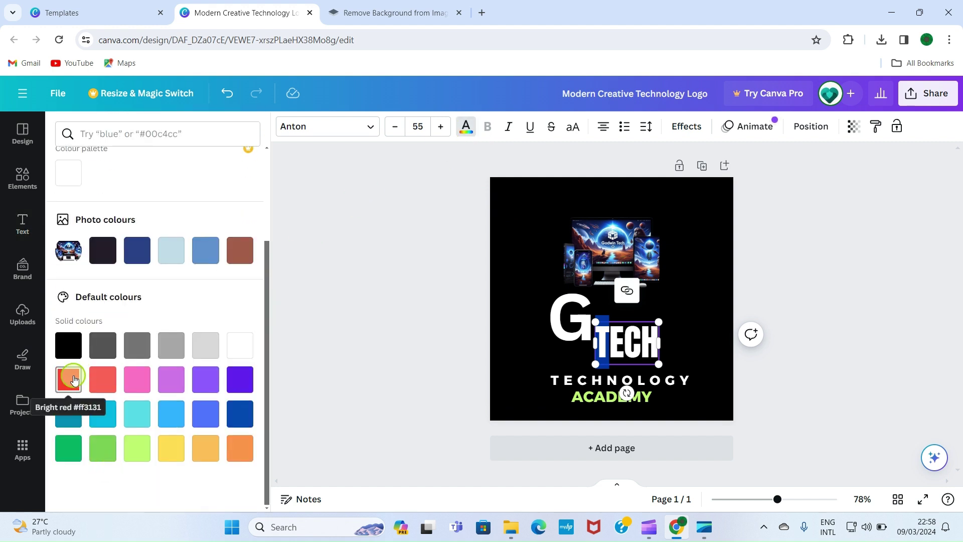
pyautogui.click(69, 383)
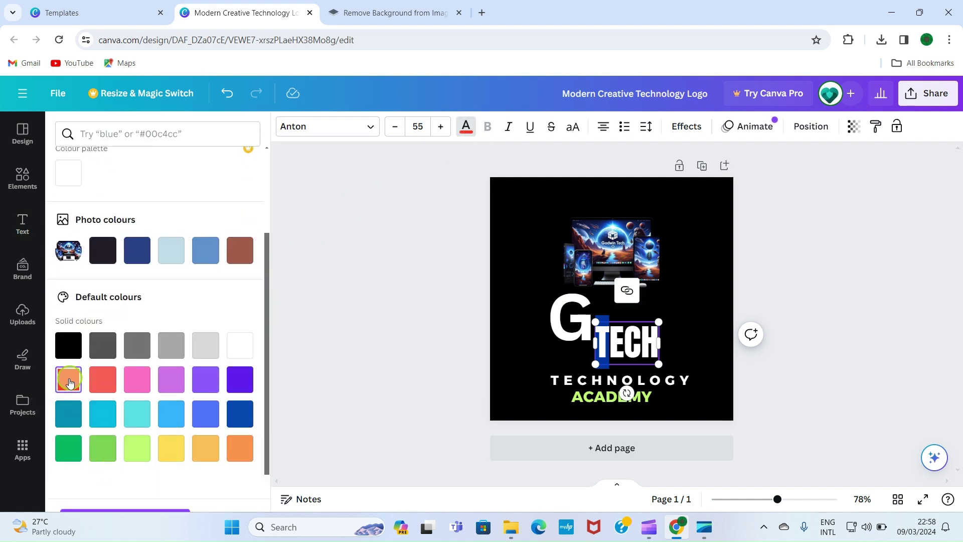
pyautogui.click(711, 267)
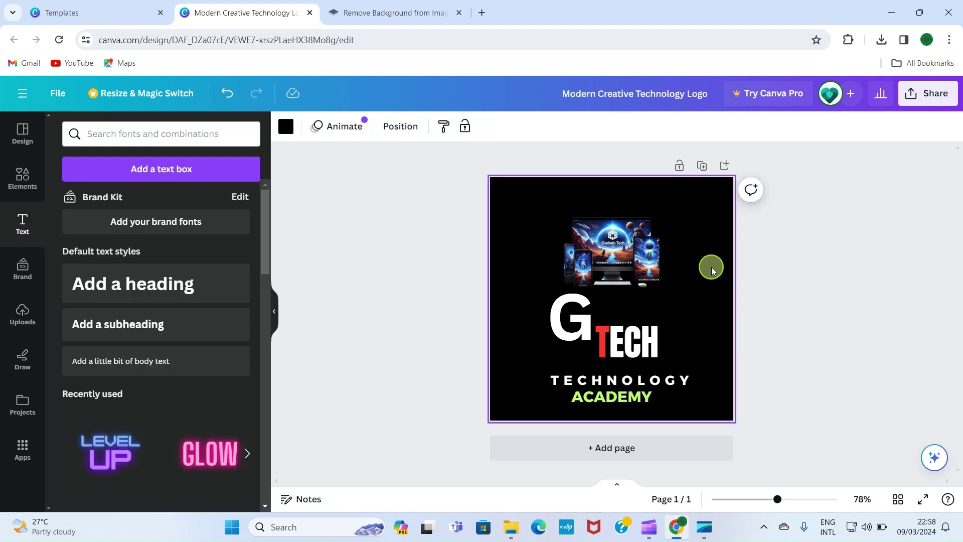
# Recolour only the letter E of TECH with the yellow default colour.
pyautogui.click(627, 341)
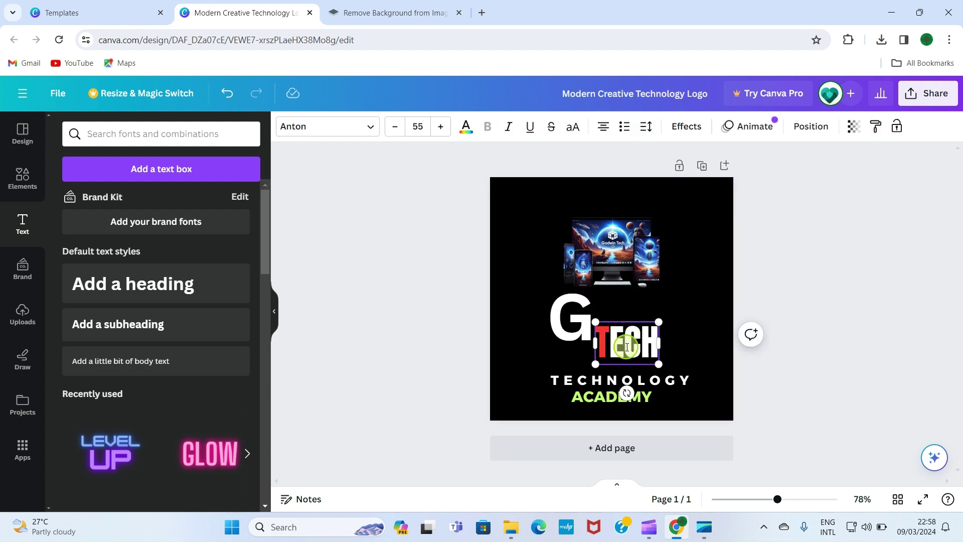
pyautogui.click(623, 340)
pyautogui.moveTo(622, 340); pyautogui.dragTo(609, 341)
pyautogui.click(466, 126)
pyautogui.scroll(-3, 145, 381)
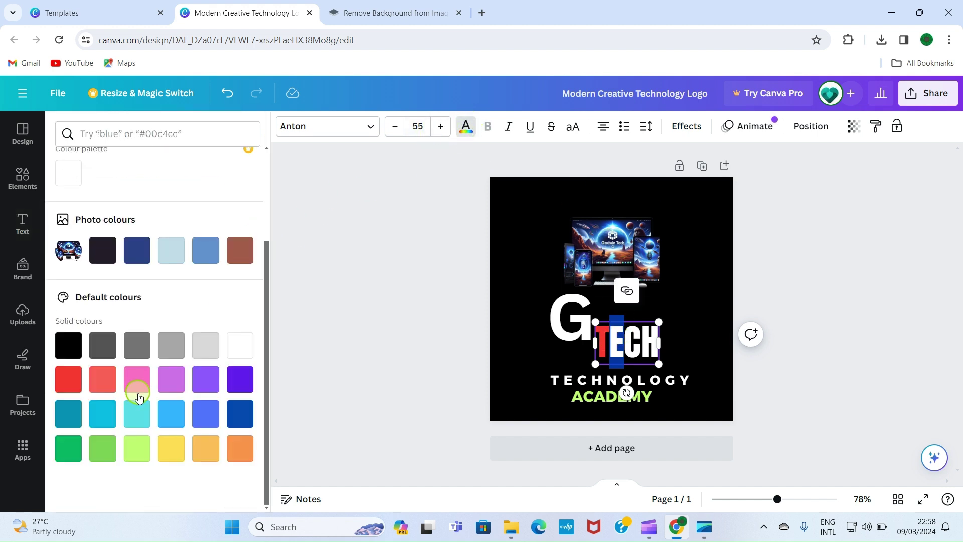
pyautogui.click(171, 451)
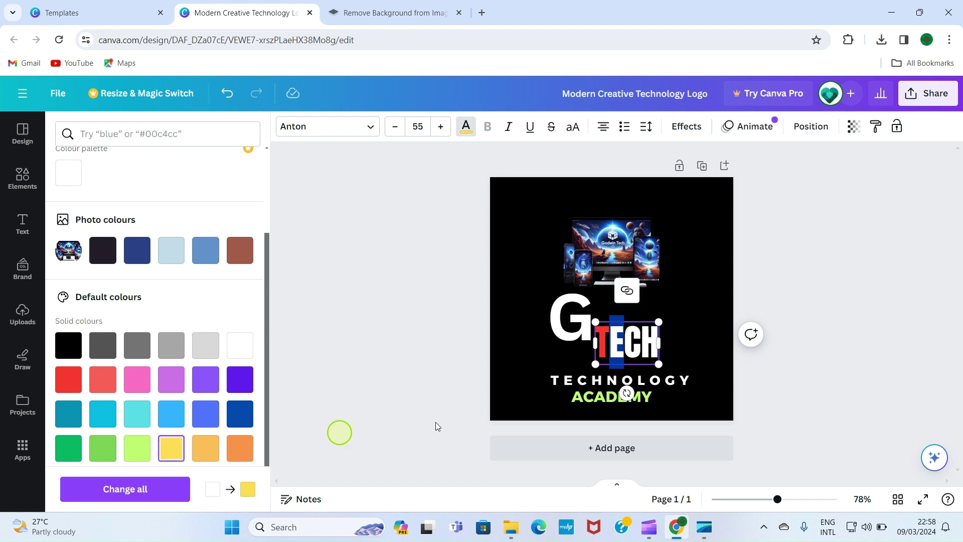
pyautogui.click(690, 320)
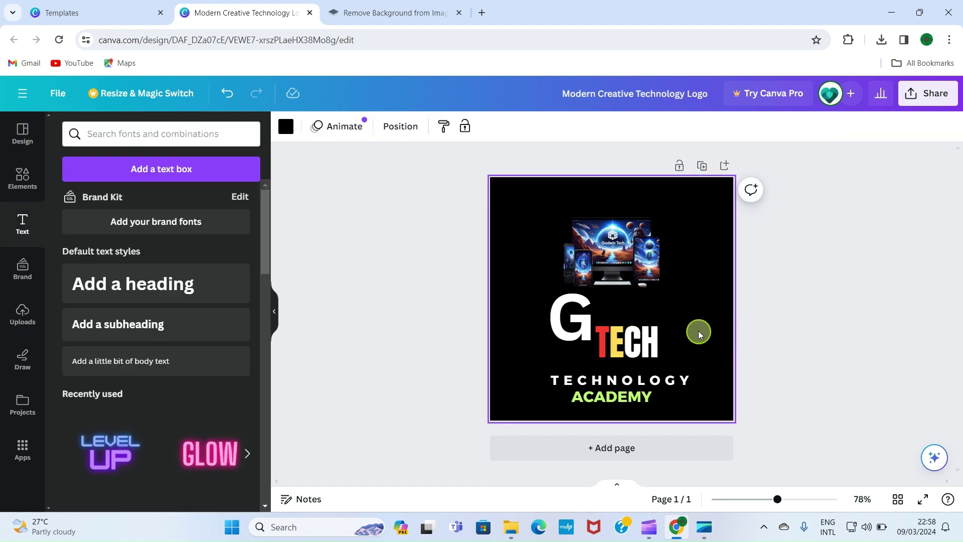
# Recolour only the letter C of TECH with the lime-green document colour used for ACADEMY.
pyautogui.doubleClick(641, 343)
pyautogui.moveTo(641, 344); pyautogui.dragTo(632, 342)
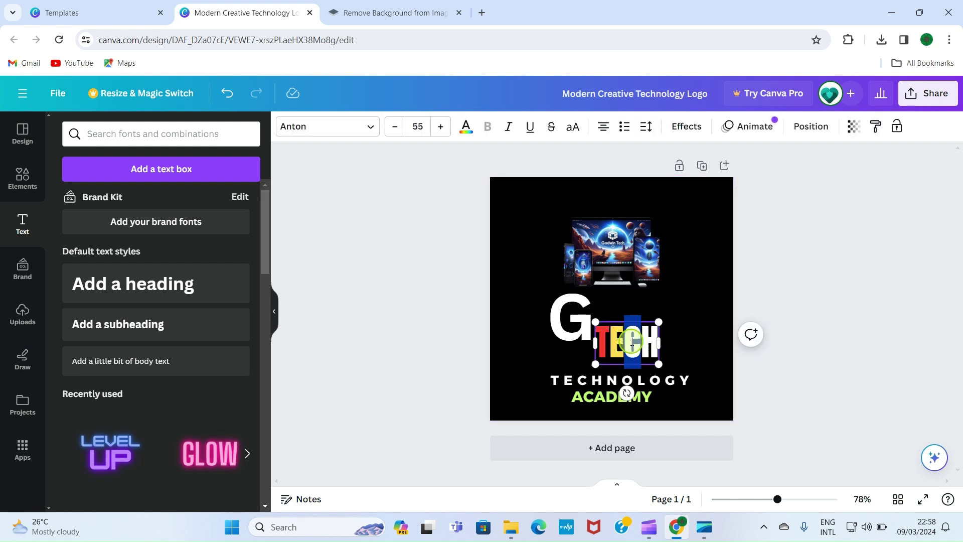
pyautogui.click(466, 127)
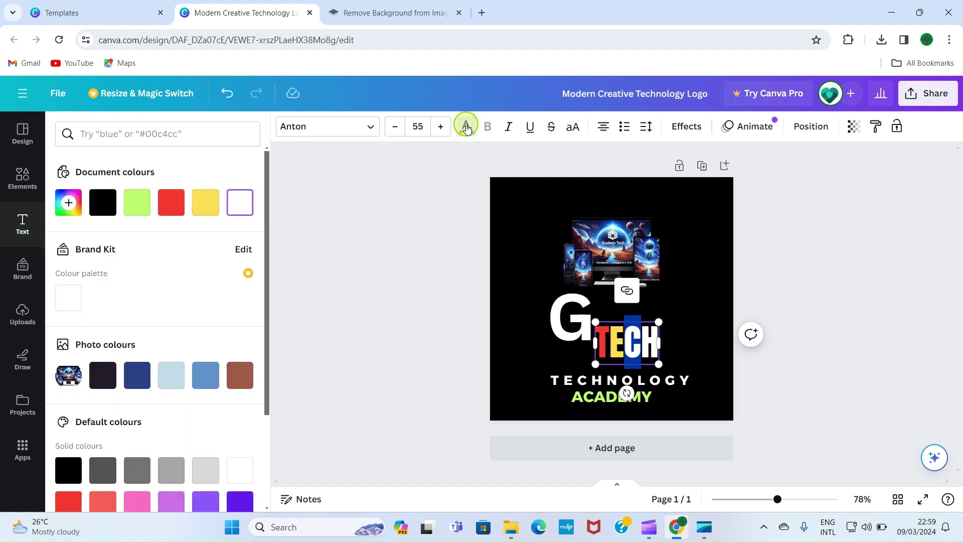
pyautogui.click(139, 210)
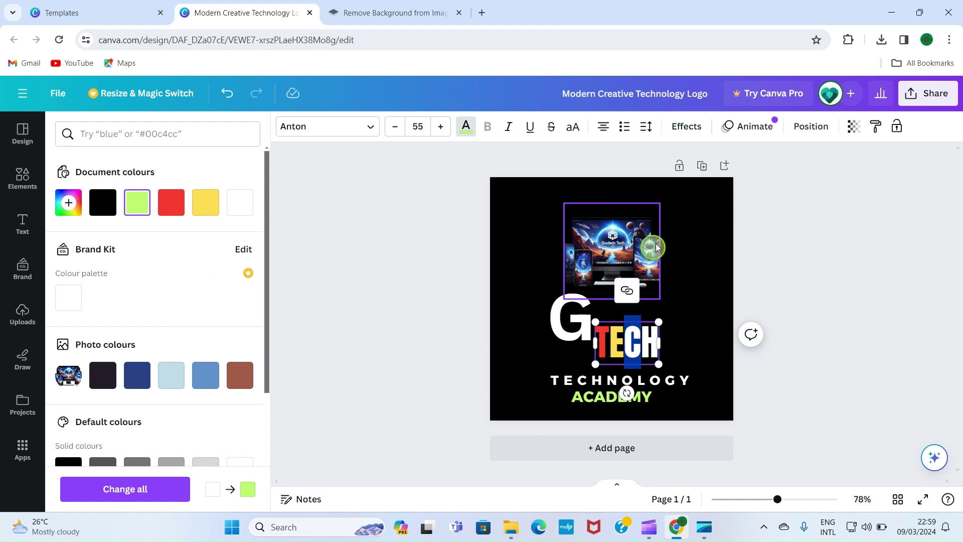
pyautogui.click(700, 287)
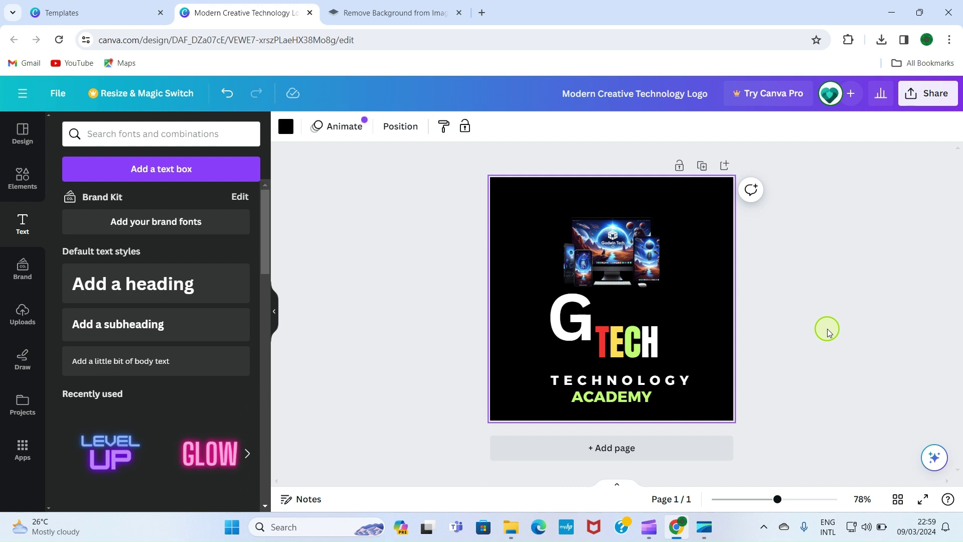
# Enlarge the device mockup image above the lettering and move it slightly up, clear of the G.
pyautogui.click(625, 267)
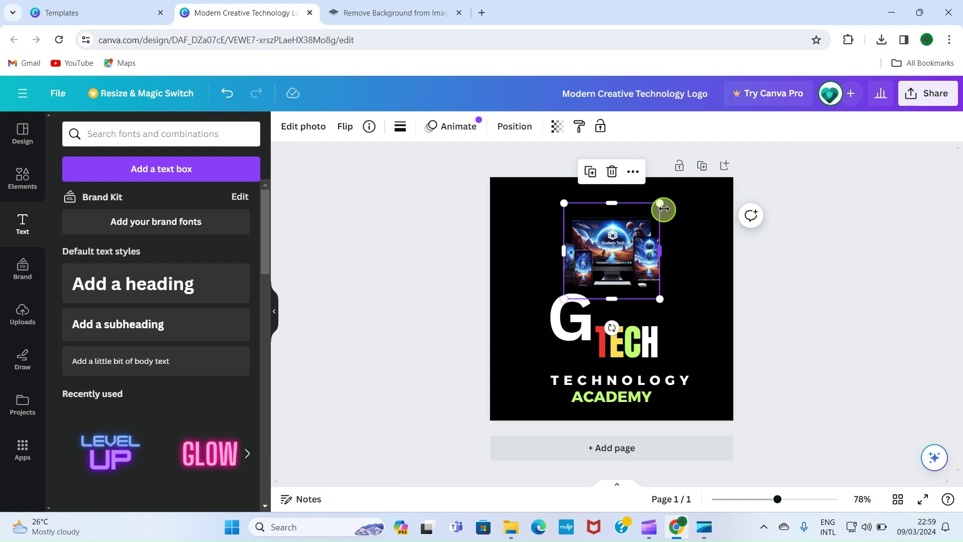
pyautogui.moveTo(662, 206); pyautogui.dragTo(683, 205)
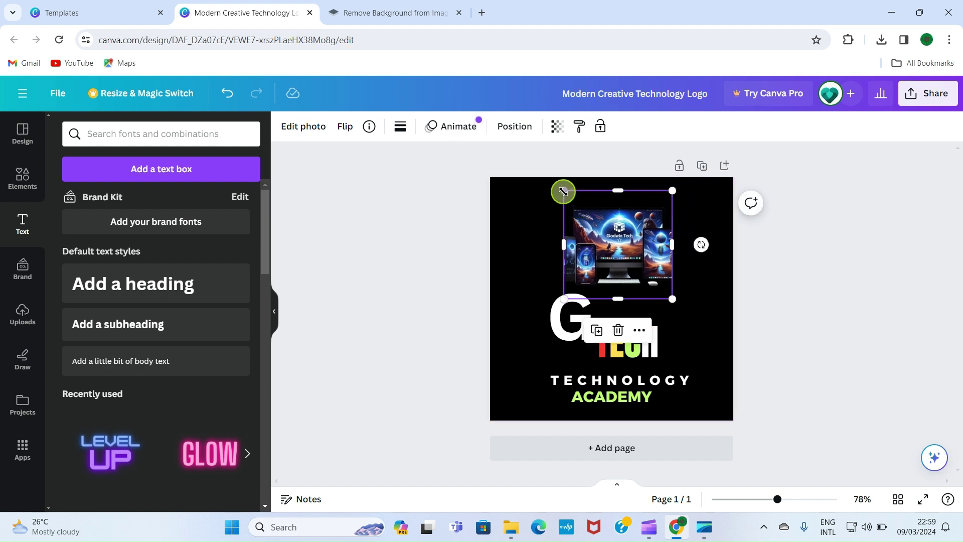
pyautogui.moveTo(563, 191); pyautogui.dragTo(560, 186)
pyautogui.moveTo(594, 238); pyautogui.dragTo(593, 230)
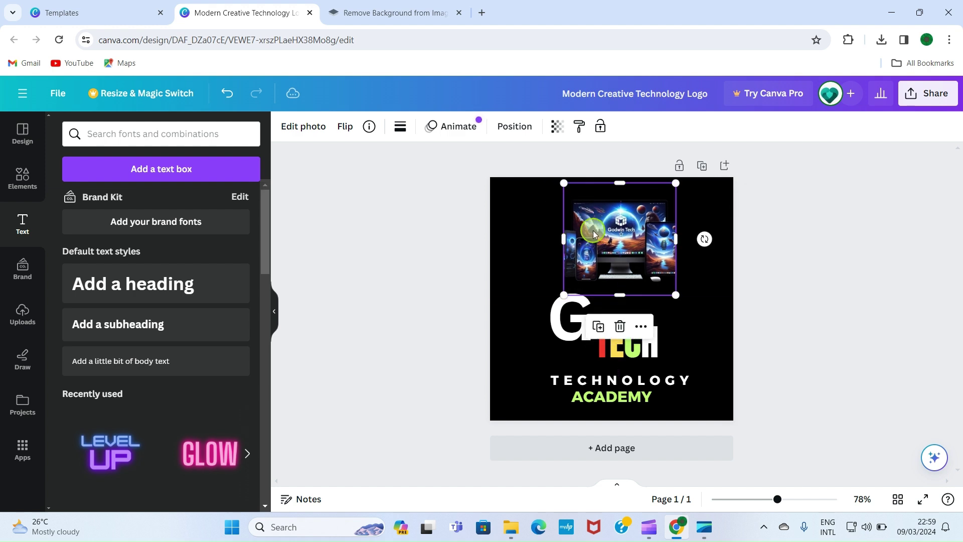
# Shift the ACADEMY text slightly right to centre it beneath TECHNOLOGY.
pyautogui.moveTo(626, 382); pyautogui.dragTo(636, 396)
pyautogui.click(631, 397)
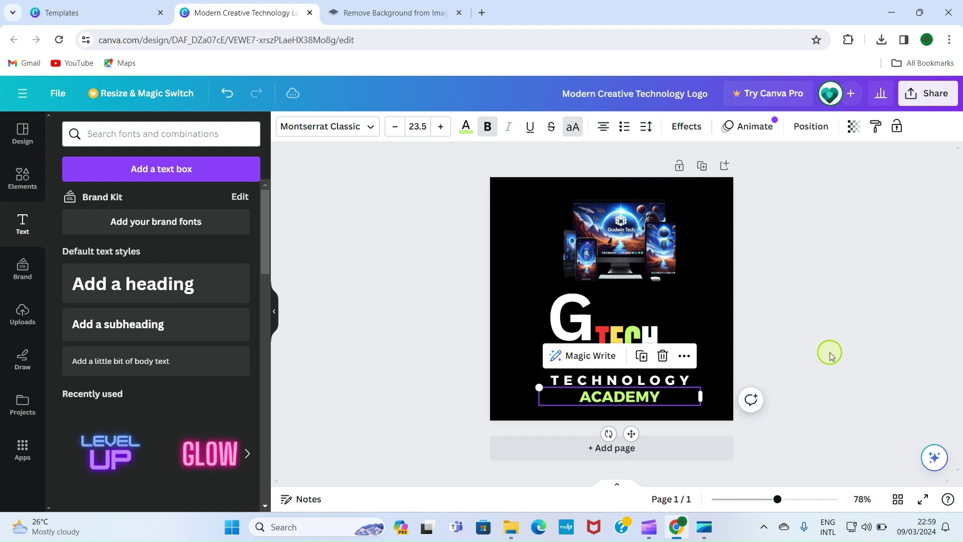
# Change the logo's background to the black-to-blue gradient from the default colours, after trying solid purple and dark blue.
pyautogui.click(830, 350)
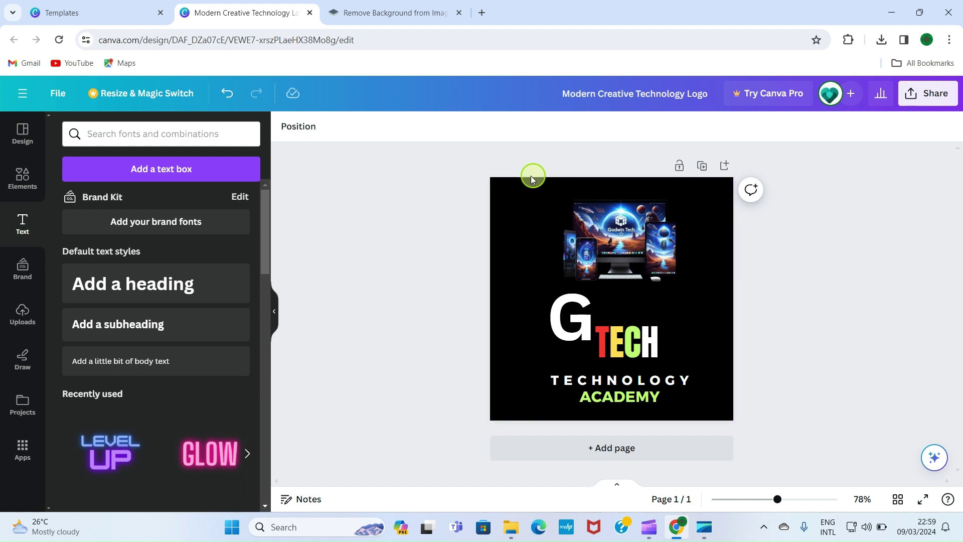
pyautogui.click(504, 183)
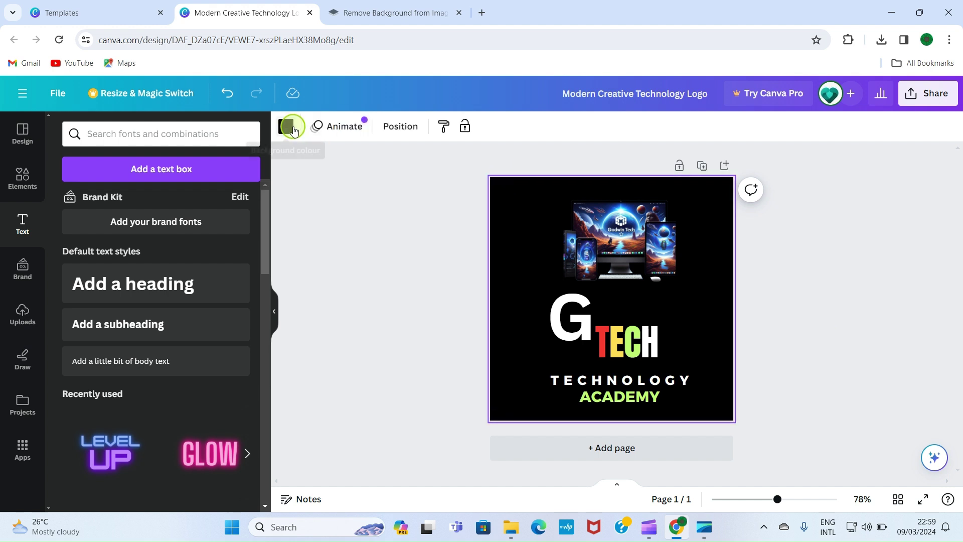
pyautogui.click(286, 126)
pyautogui.scroll(-4, 144, 335)
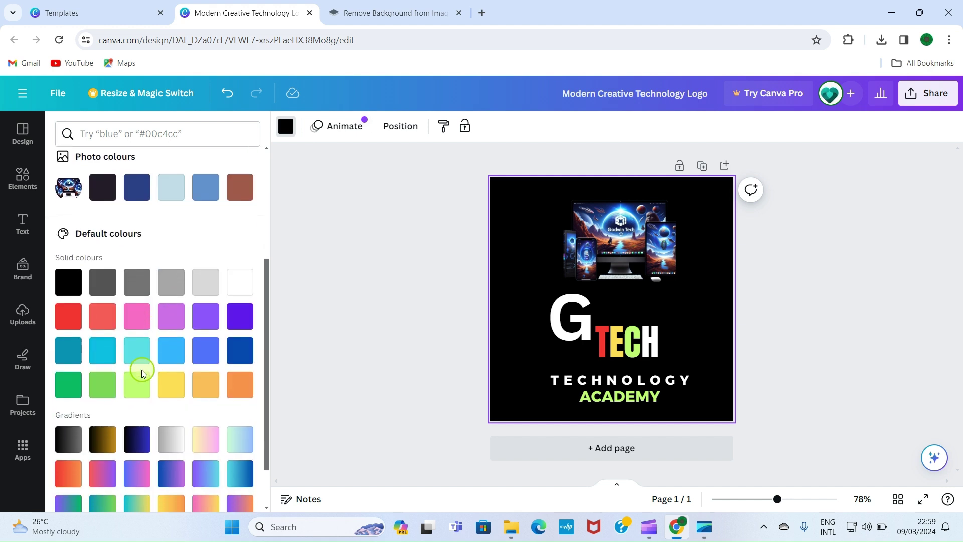
pyautogui.click(171, 321)
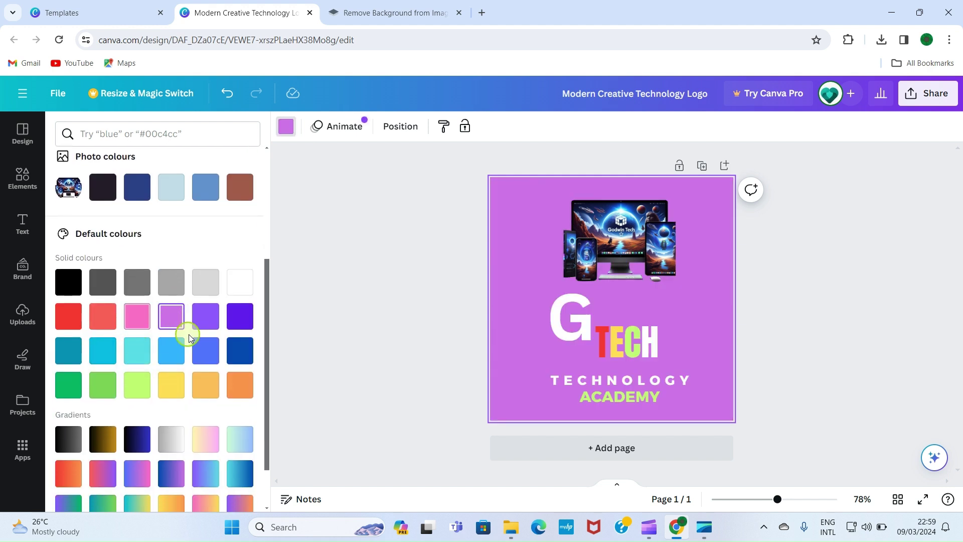
pyautogui.click(239, 362)
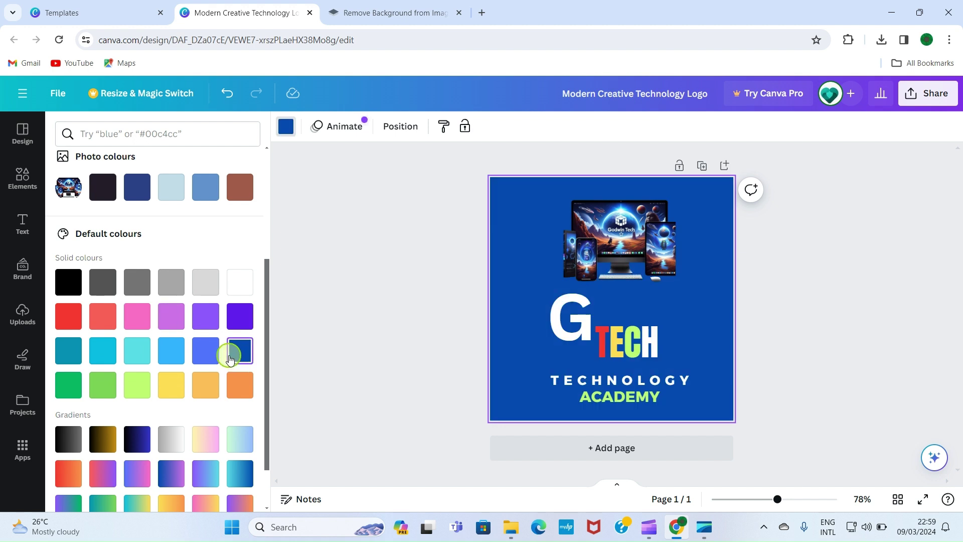
pyautogui.click(140, 441)
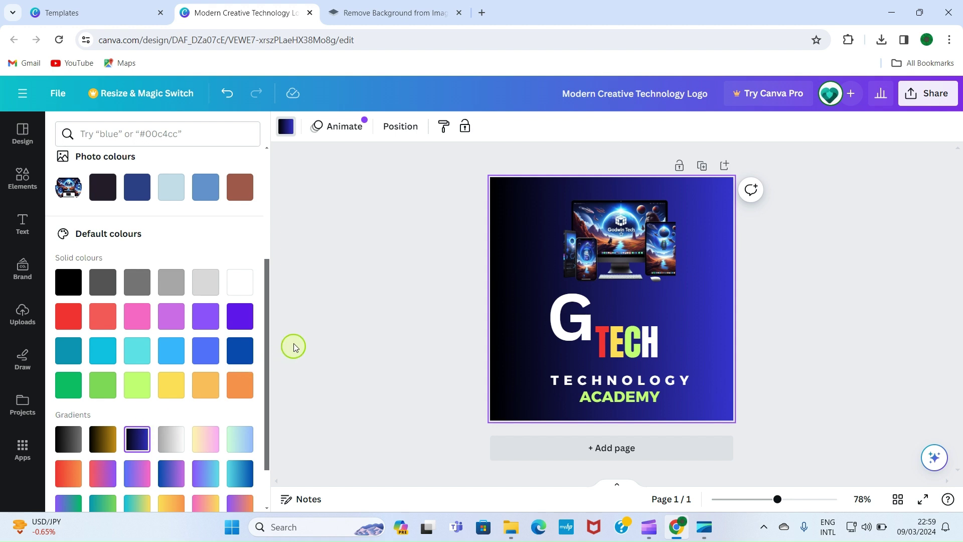
pyautogui.click(314, 233)
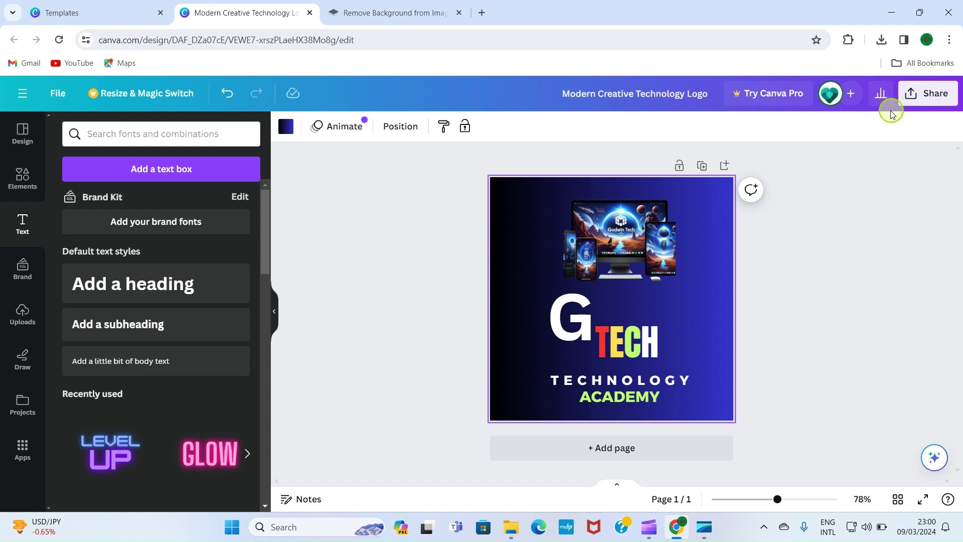
# Rename the design as GTECHLogo.
pyautogui.click(690, 91)
pyautogui.press('BackSpace')
pyautogui.press('BackSpace')
pyautogui.press('BackSpace')
pyautogui.press('BackSpace')
pyautogui.press('BackSpace')
pyautogui.press('BackSpace')
pyautogui.press('BackSpace')
pyautogui.press('BackSpace')
pyautogui.press('BackSpace')
pyautogui.press('BackSpace')
pyautogui.press('BackSpace')
pyautogui.press('BackSpace')
pyautogui.press('BackSpace')
pyautogui.press('BackSpace')
pyautogui.press('BackSpace')
pyautogui.press('BackSpace')
pyautogui.press('BackSpace')
pyautogui.press('BackSpace')
pyautogui.press('BackSpace')
pyautogui.press('BackSpace')
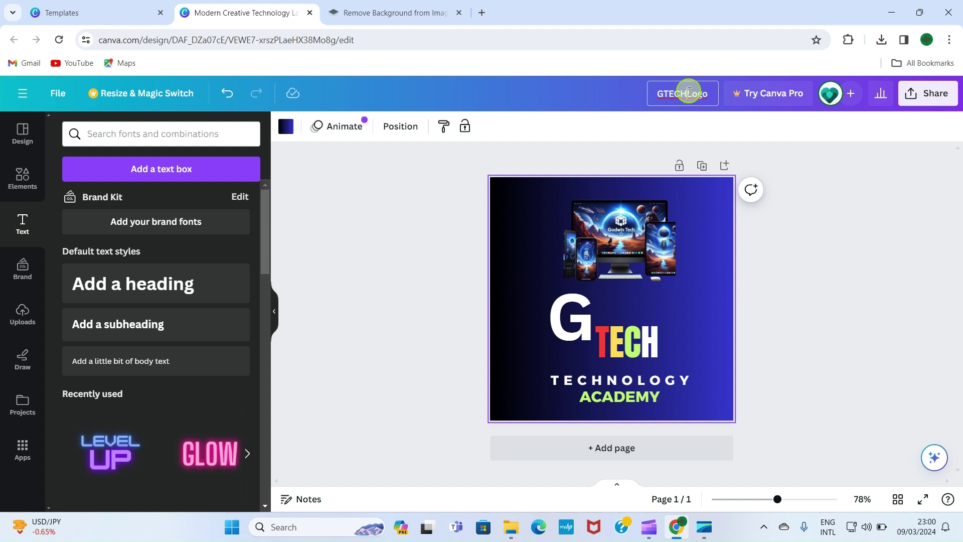
pyautogui.write('GTECH')
pyautogui.click(752, 132)
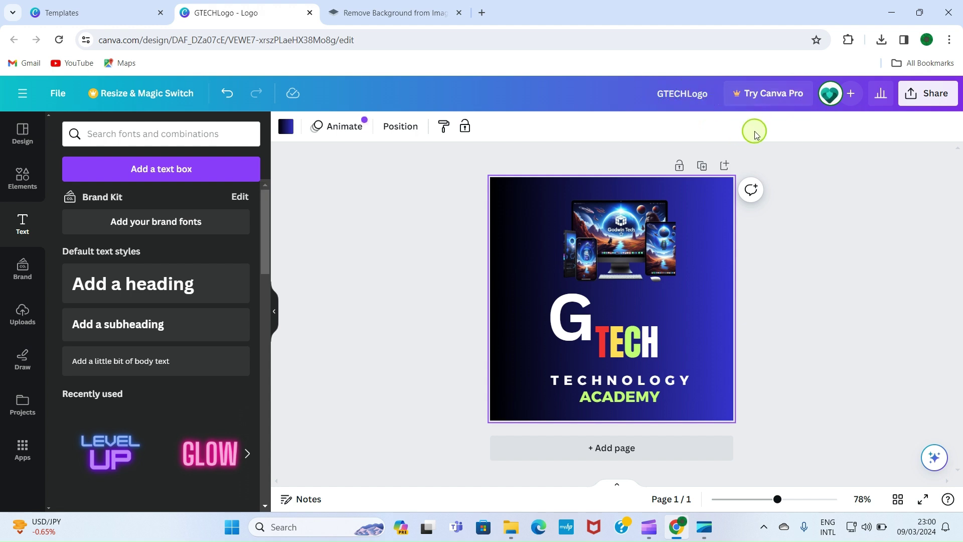
# Download the design as a PNG file at 500 × 500 px.
pyautogui.click(928, 96)
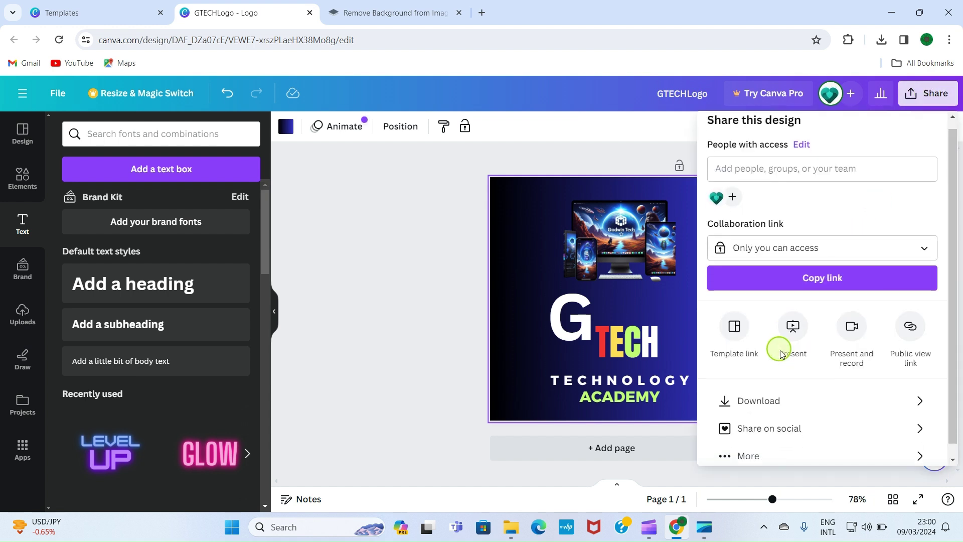
pyautogui.scroll(-1, 772, 376)
pyautogui.click(793, 392)
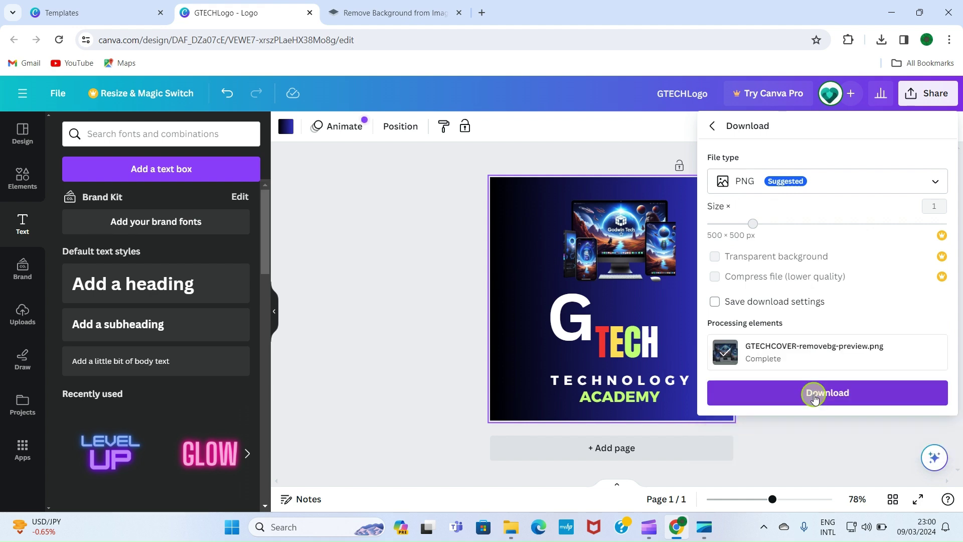
pyautogui.click(814, 395)
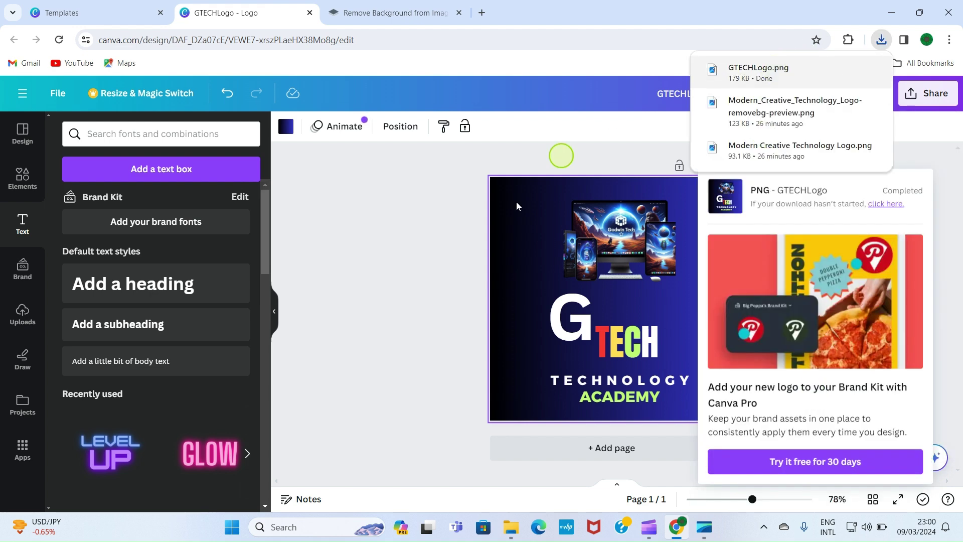
pyautogui.click(410, 294)
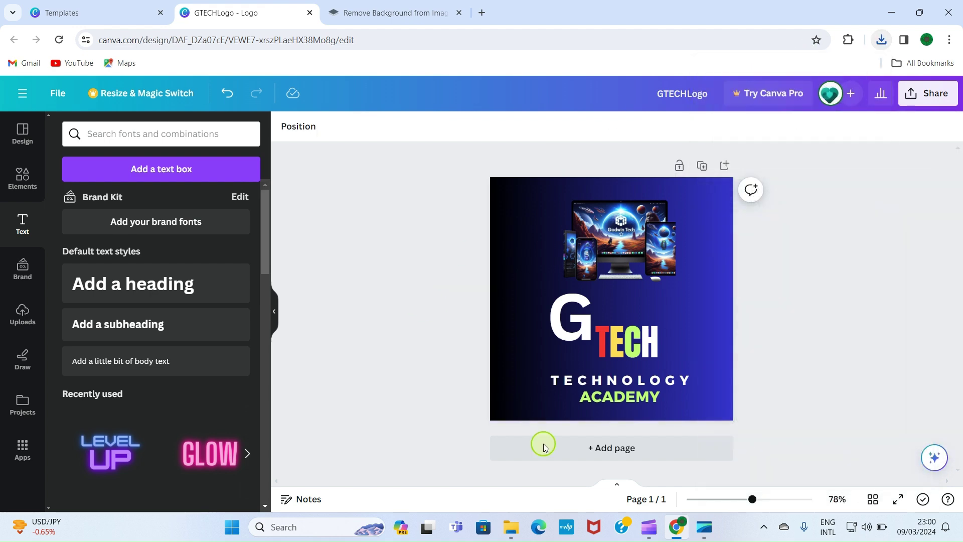
# Open the exported GTECHLogo image from the Downloads folder in File Explorer to check it, and return to the browser.
pyautogui.click(514, 536)
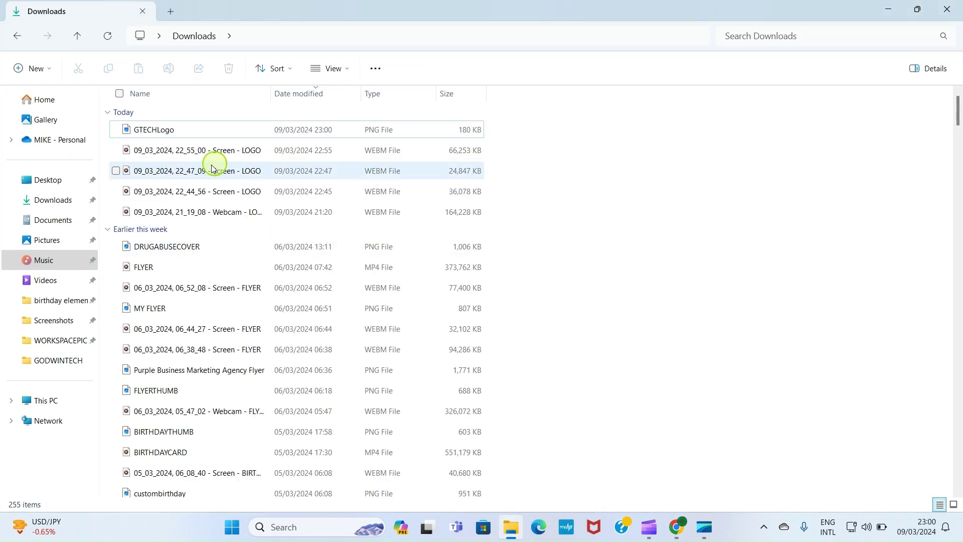
pyautogui.doubleClick(162, 130)
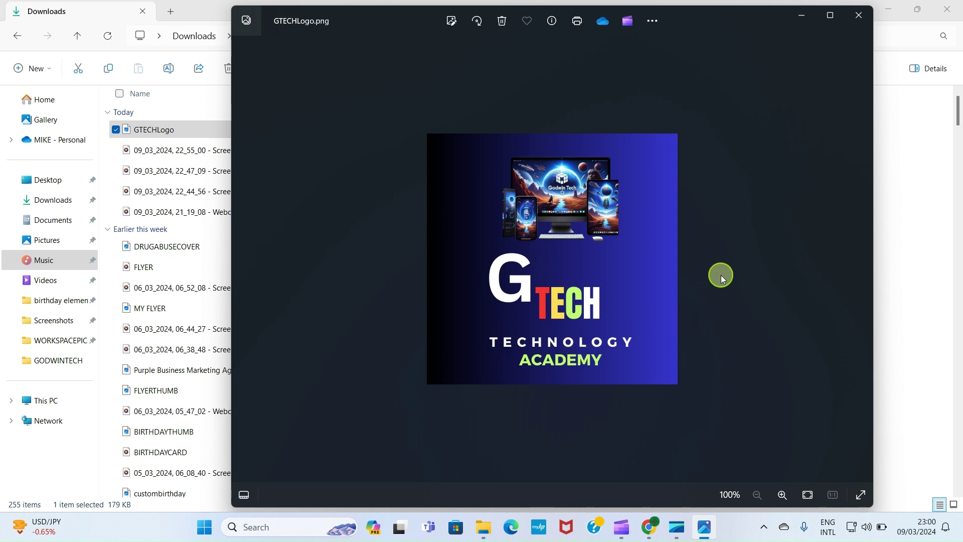
pyautogui.click(857, 18)
pyautogui.click(677, 527)
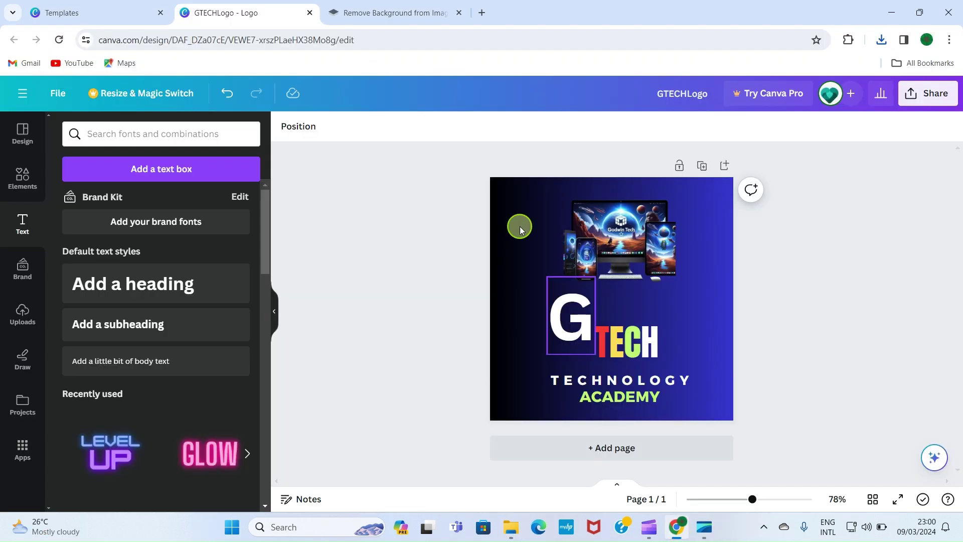
# Switch to remove.bg, remove the background from the GTECHLogo image in Downloads and download the standard-resolution result.
pyautogui.click(410, 13)
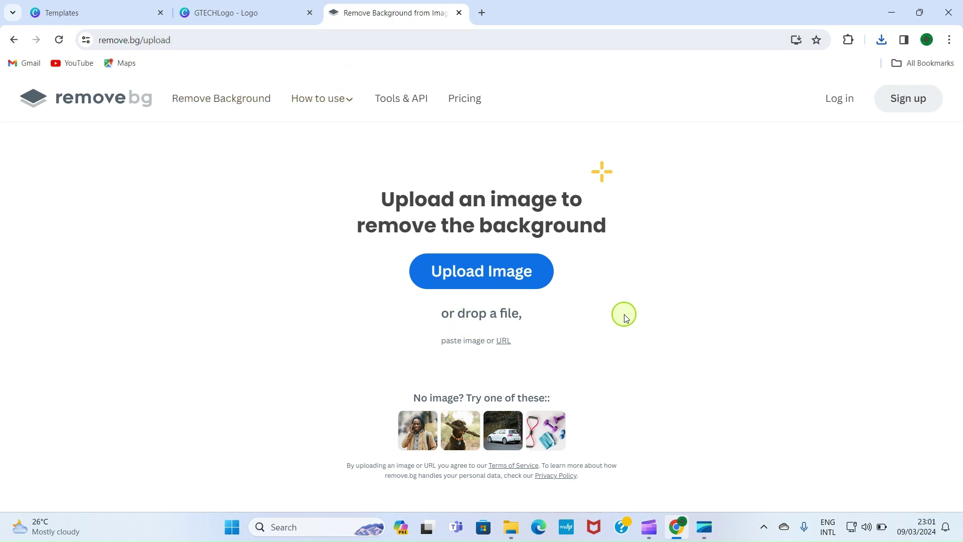
pyautogui.click(471, 280)
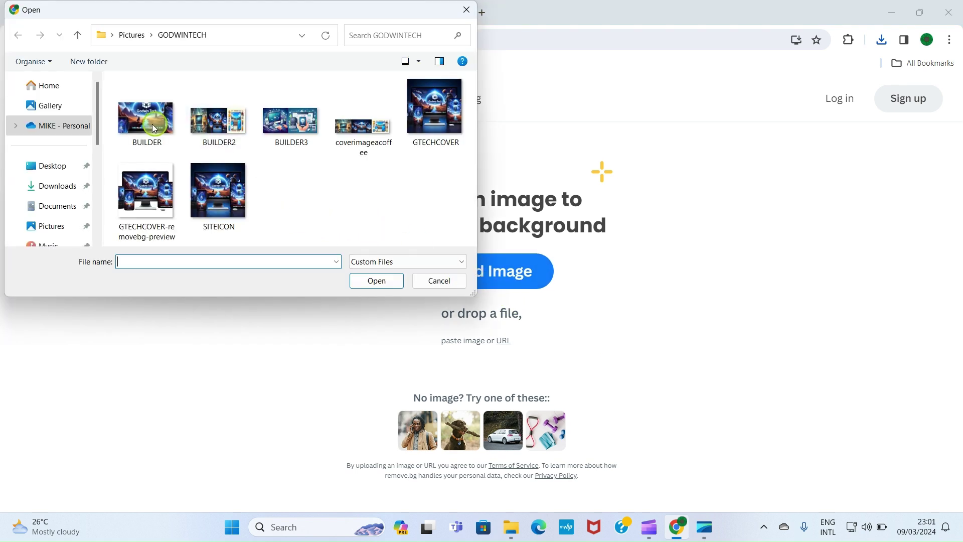
pyautogui.click(58, 185)
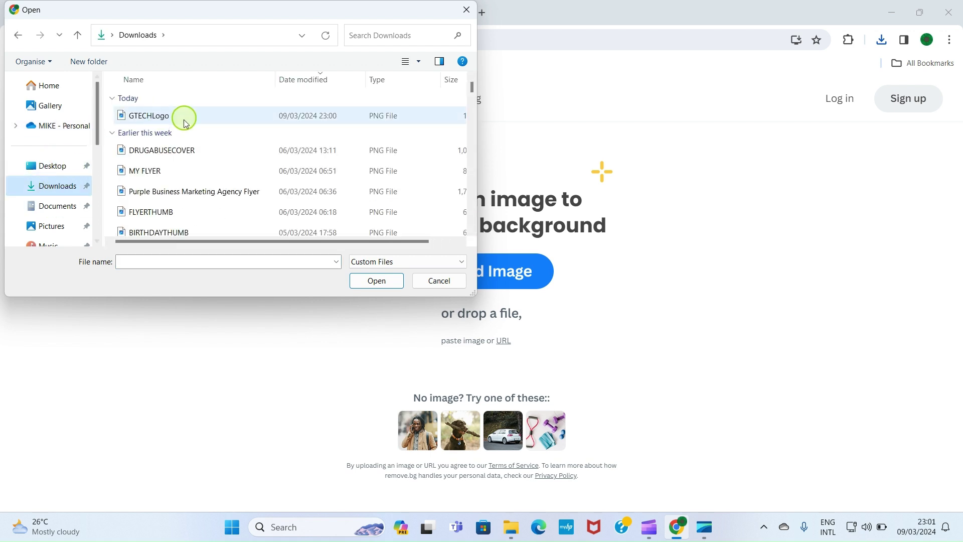
pyautogui.doubleClick(161, 119)
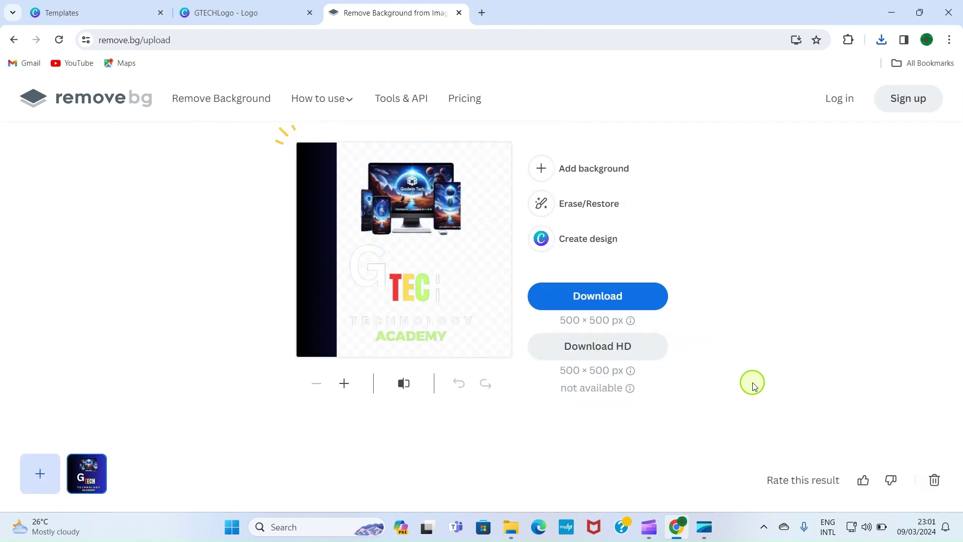
pyautogui.click(593, 301)
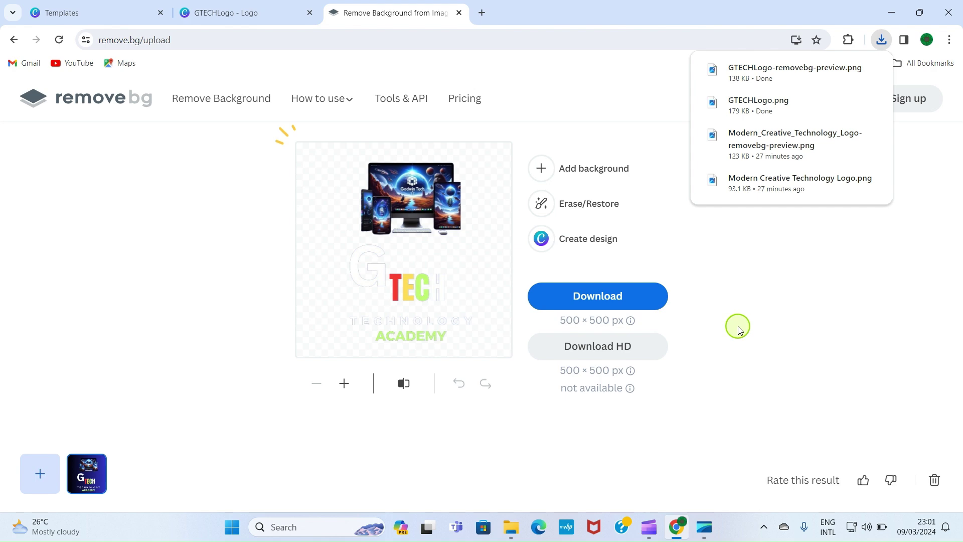
# Close the browser and view the GTECHLogo-removebg-preview image from the Downloads folder to check its transparent background.
pyautogui.click(948, 14)
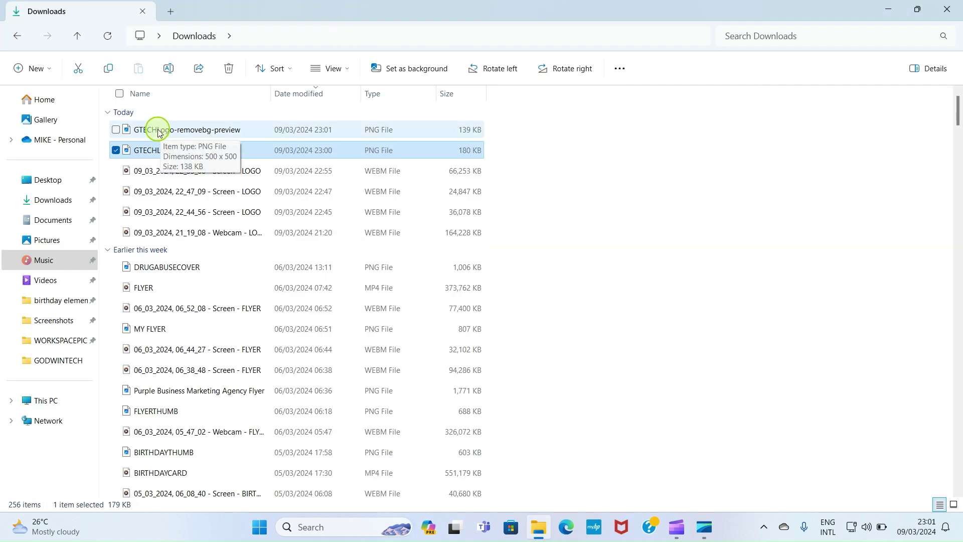
pyautogui.click(158, 131)
pyautogui.doubleClick(158, 131)
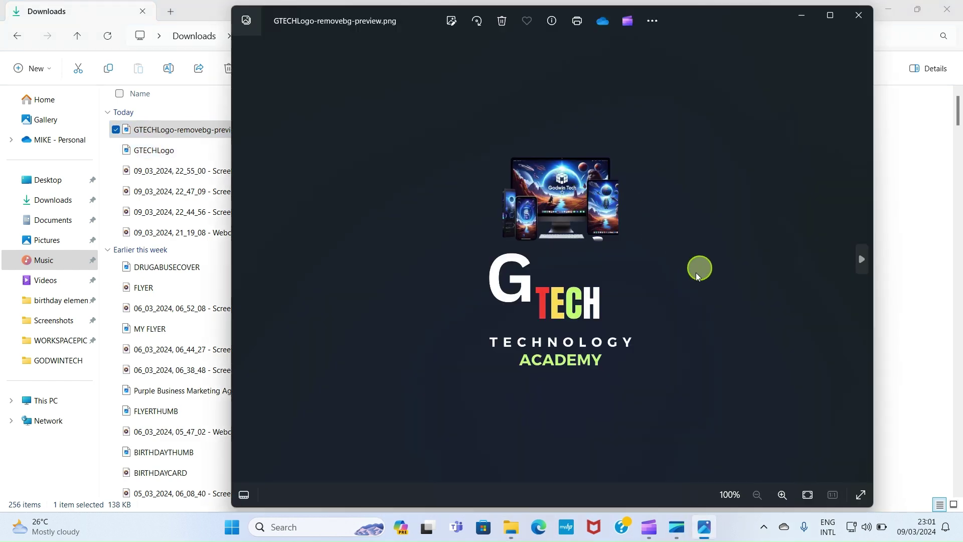
pyautogui.click(860, 16)
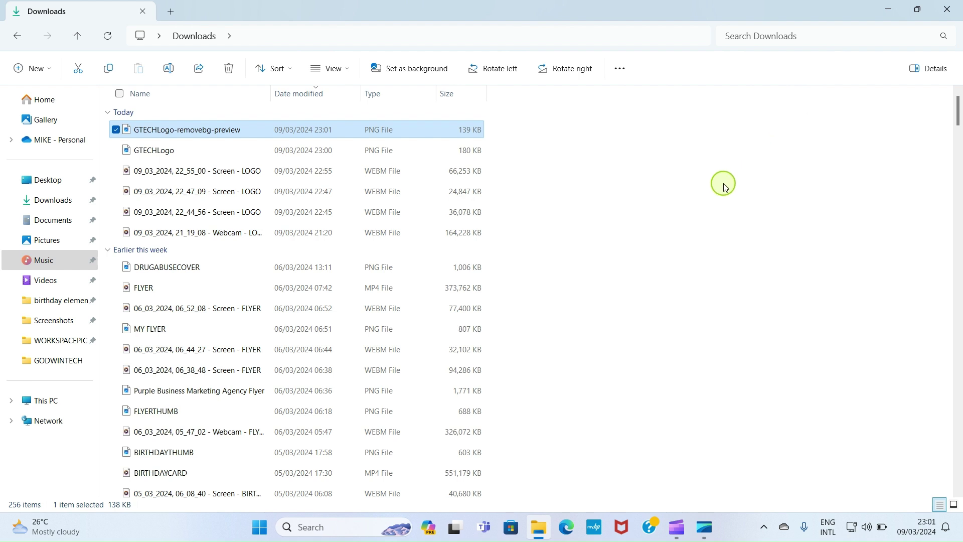